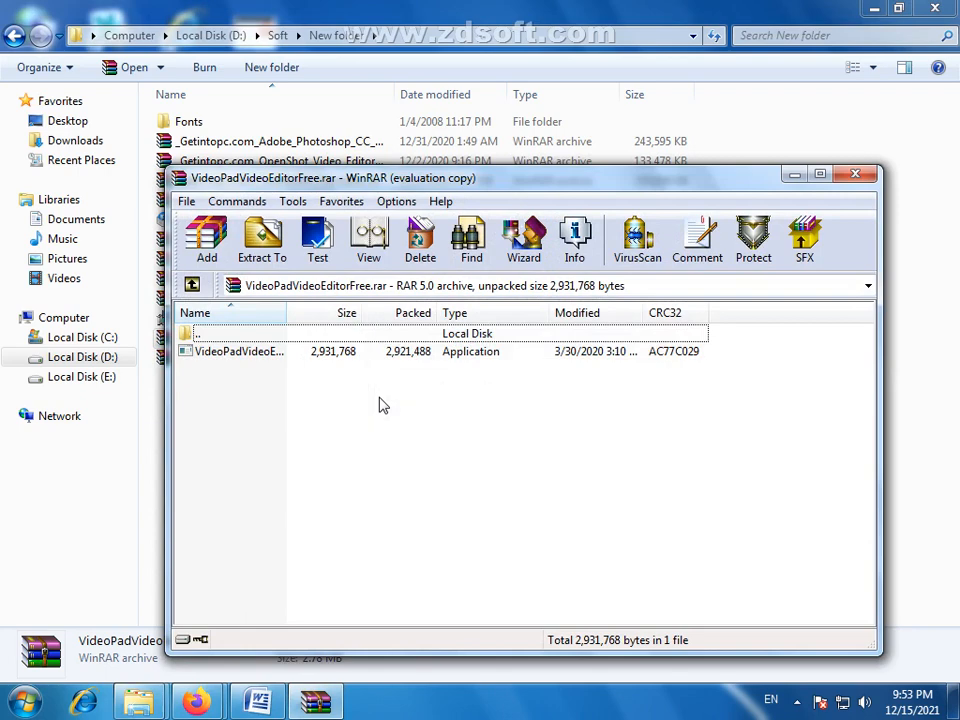
Install VideoPad from the VideoPadVideoEditorFree archive, accepting the license terms, and dismiss the welcome screen and the Add File(s) tip
{"action": "left_click", "coordinate": [248, 355]}
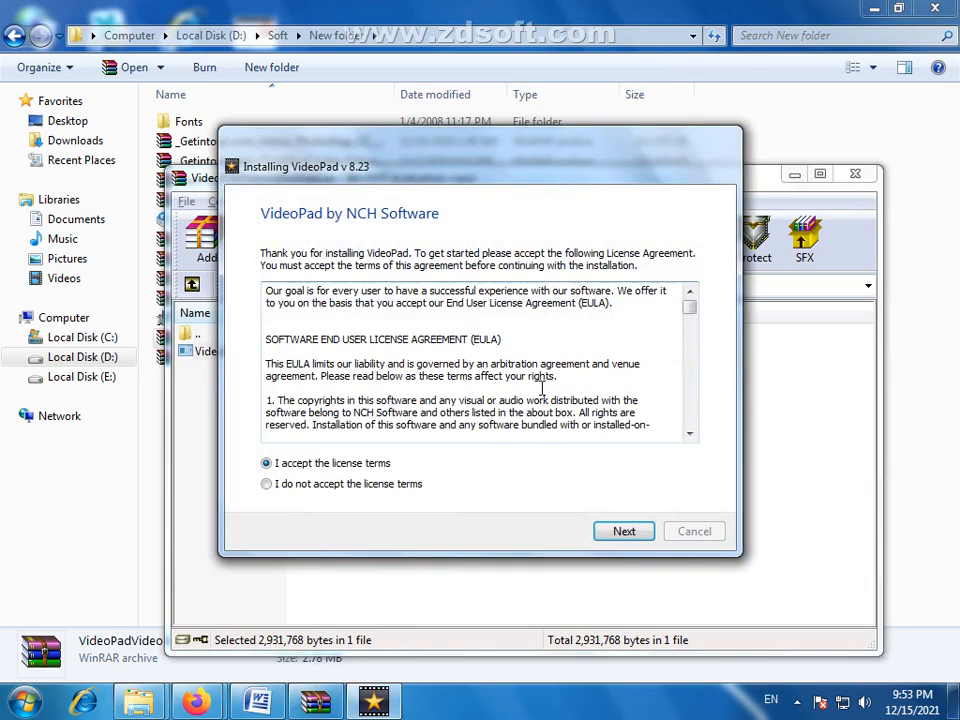
{"action": "left_click", "coordinate": [621, 537]}
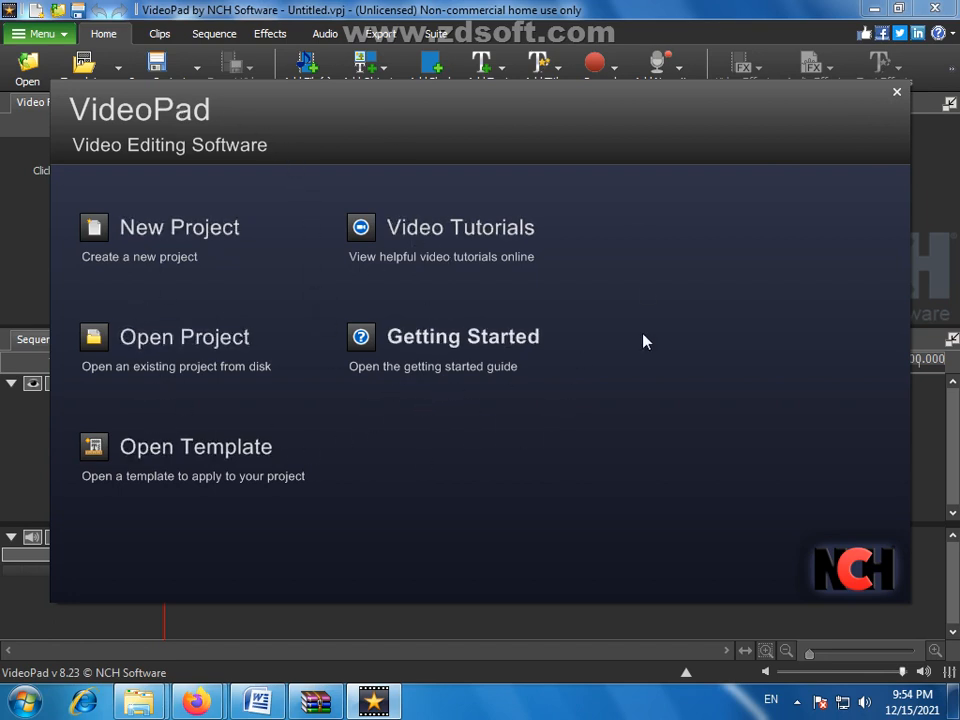
{"action": "left_click", "coordinate": [897, 95]}
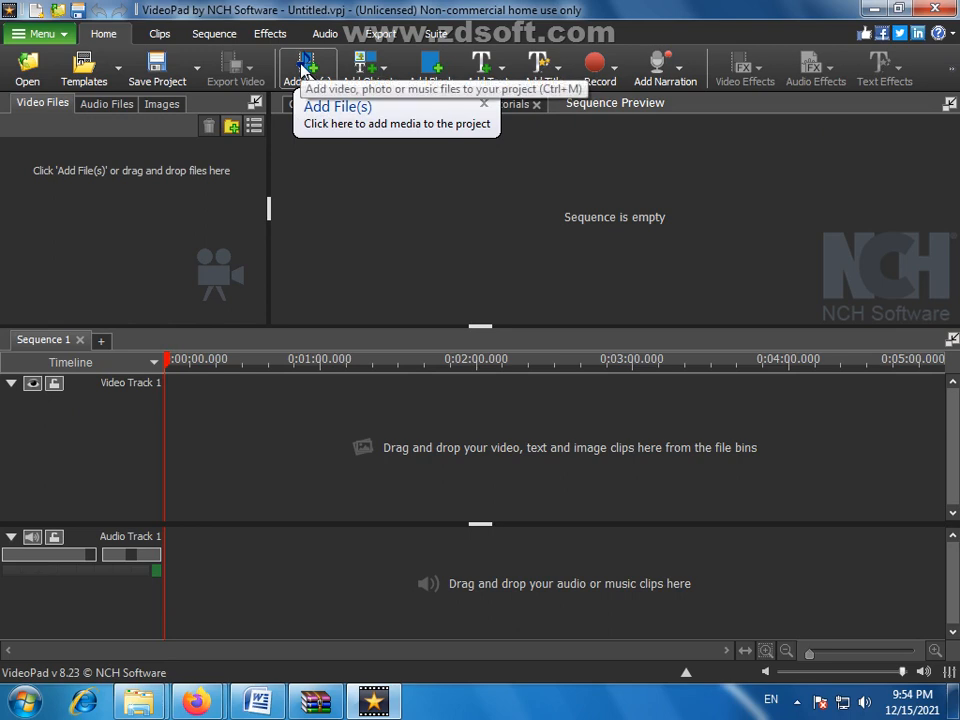
{"action": "left_click", "coordinate": [484, 107]}
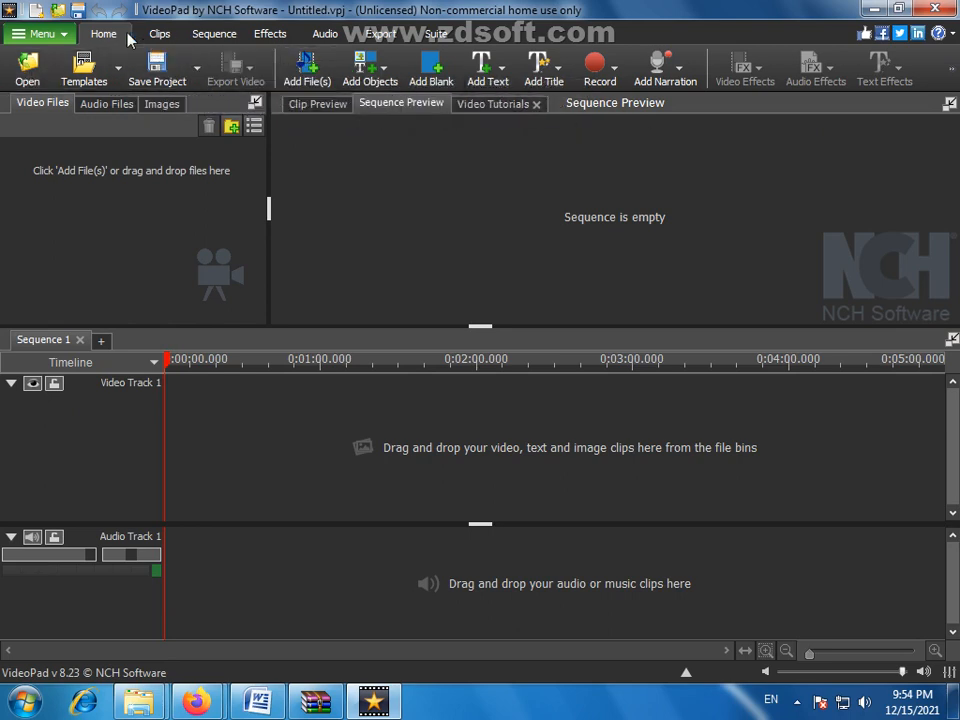
Start adding media and select the video How to Make Youtube Thembnail in powerpoint from the Live Class Recording folder in E:\My Youtube
{"action": "left_click", "coordinate": [316, 75]}
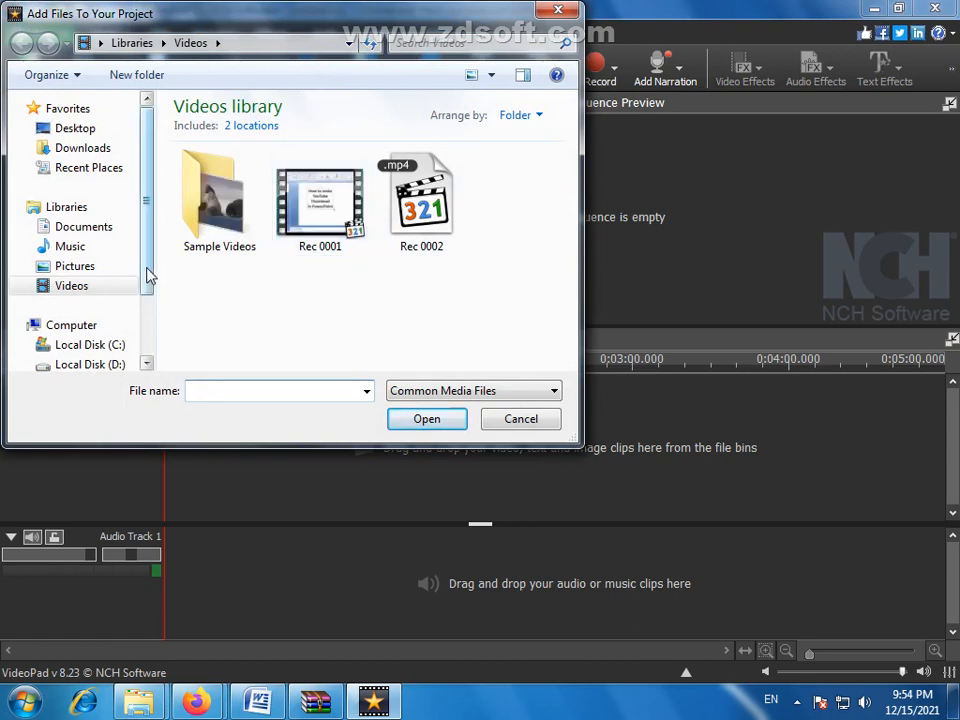
{"action": "left_click_drag", "start_coordinate": [148, 274], "coordinate": [148, 330]}
{"action": "left_click", "coordinate": [102, 300]}
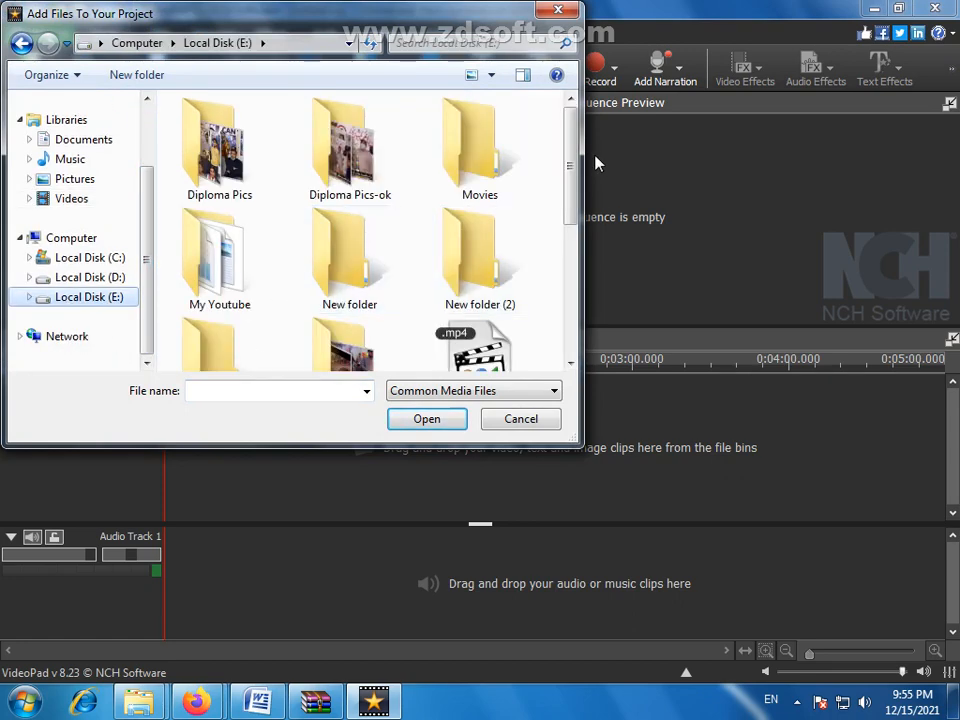
{"action": "left_click_drag", "start_coordinate": [573, 175], "coordinate": [573, 218]}
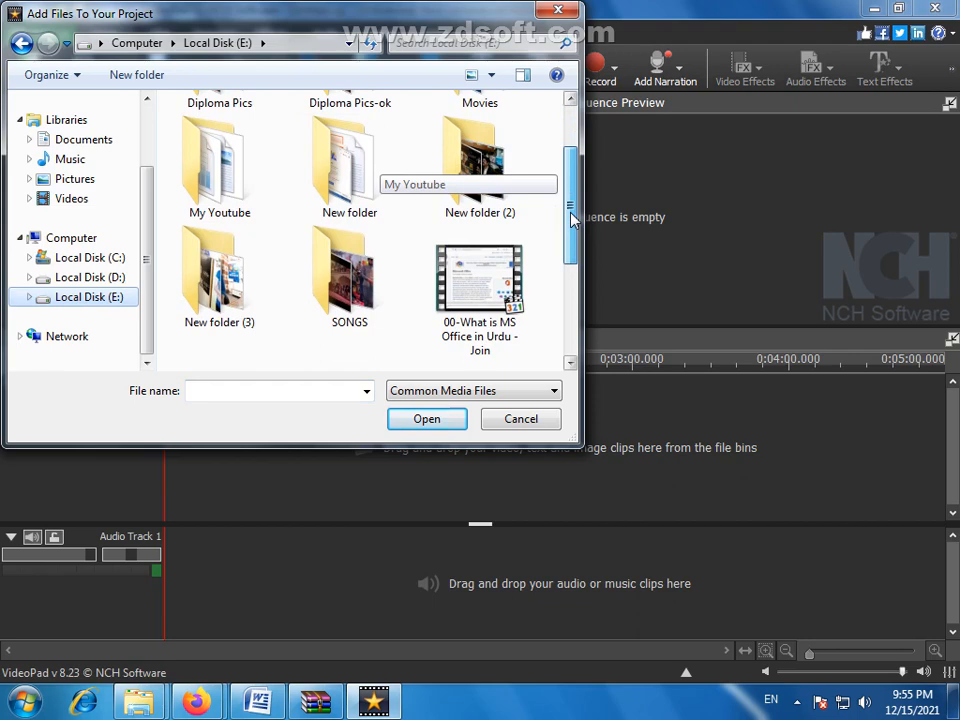
{"action": "mouse_move", "coordinate": [572, 220]}
{"action": "left_mouse_down"}
{"action": "mouse_move", "coordinate": [566, 262]}
{"action": "mouse_move", "coordinate": [568, 200]}
{"action": "left_mouse_up"}
{"action": "double_click", "coordinate": [213, 237]}
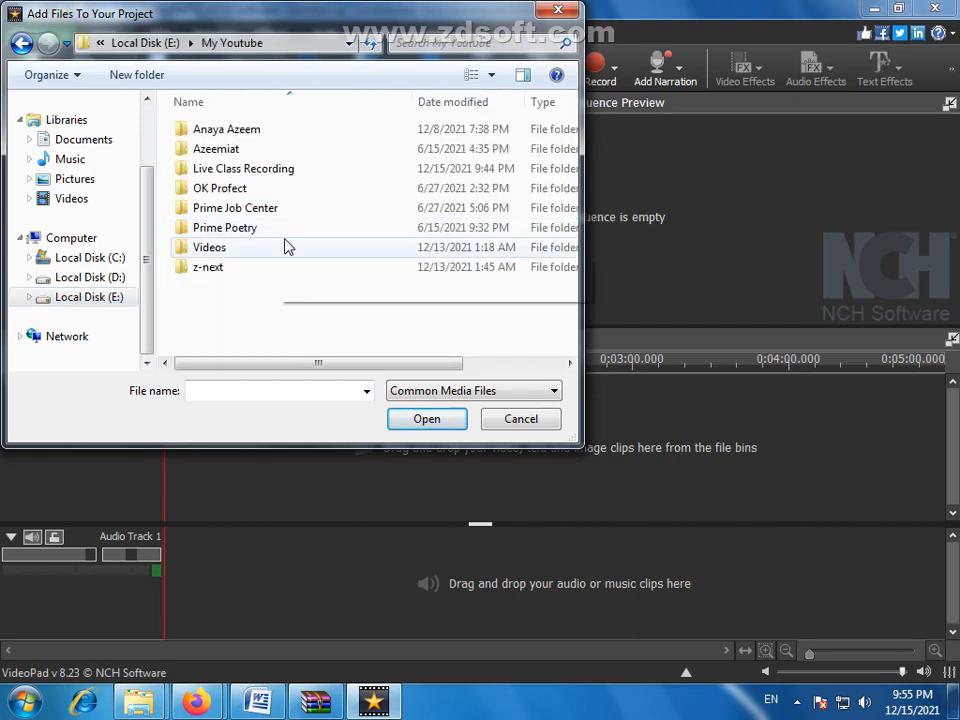
{"action": "double_click", "coordinate": [243, 170]}
{"action": "left_click_drag", "start_coordinate": [572, 190], "coordinate": [568, 279]}
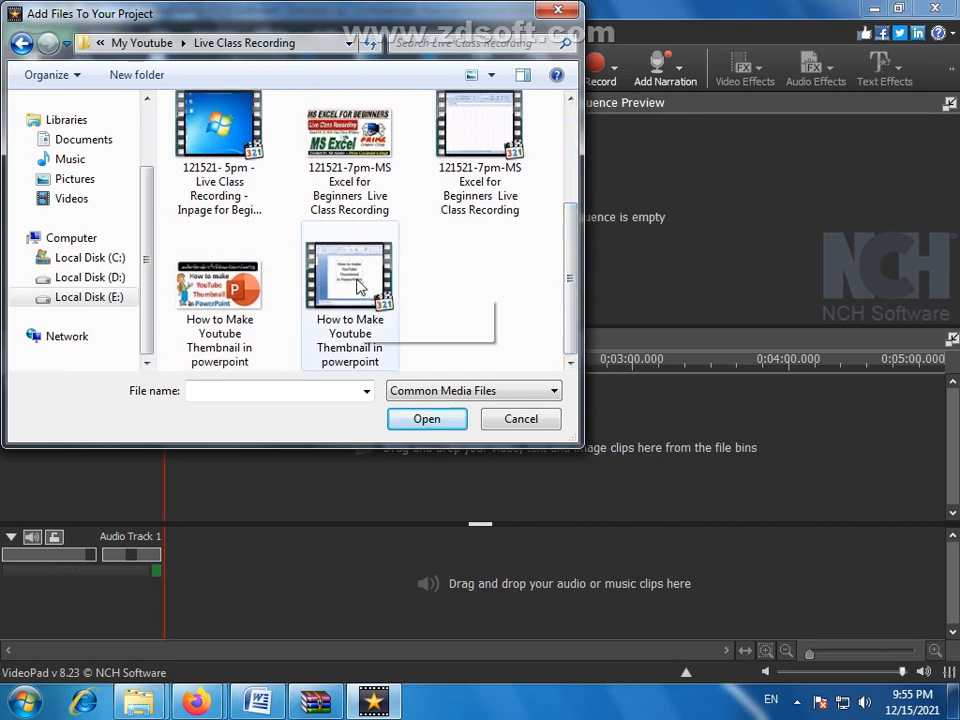
{"action": "left_click", "coordinate": [358, 287]}
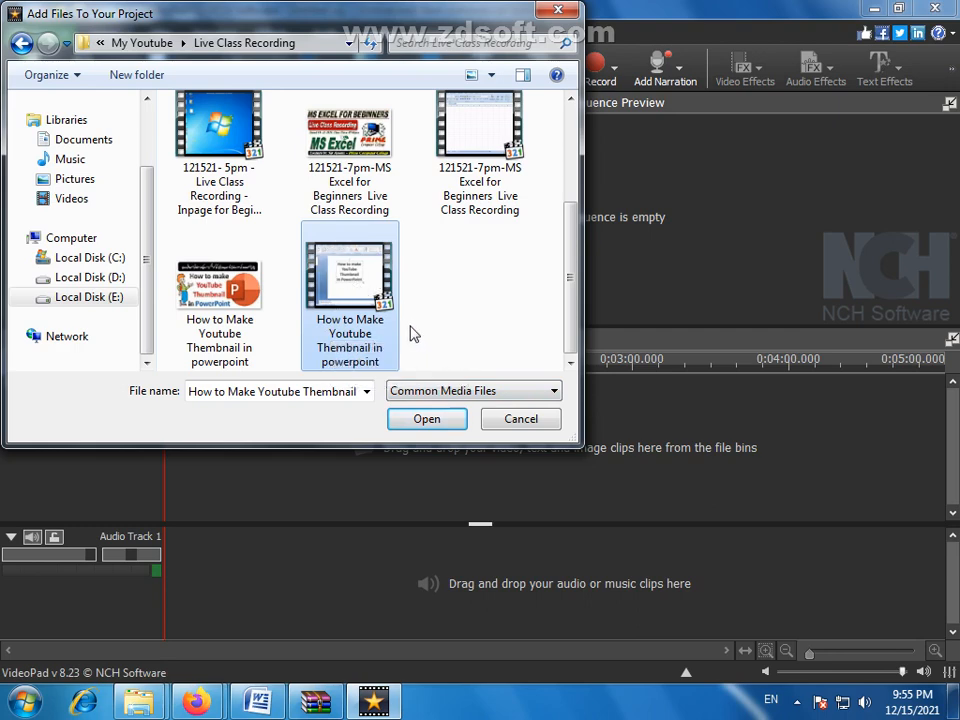
Switch to Windows Explorer and play the same PowerPoint thumbnail video from E:\My Youtube\Live Class Recording in the media player
{"action": "left_click", "coordinate": [138, 703]}
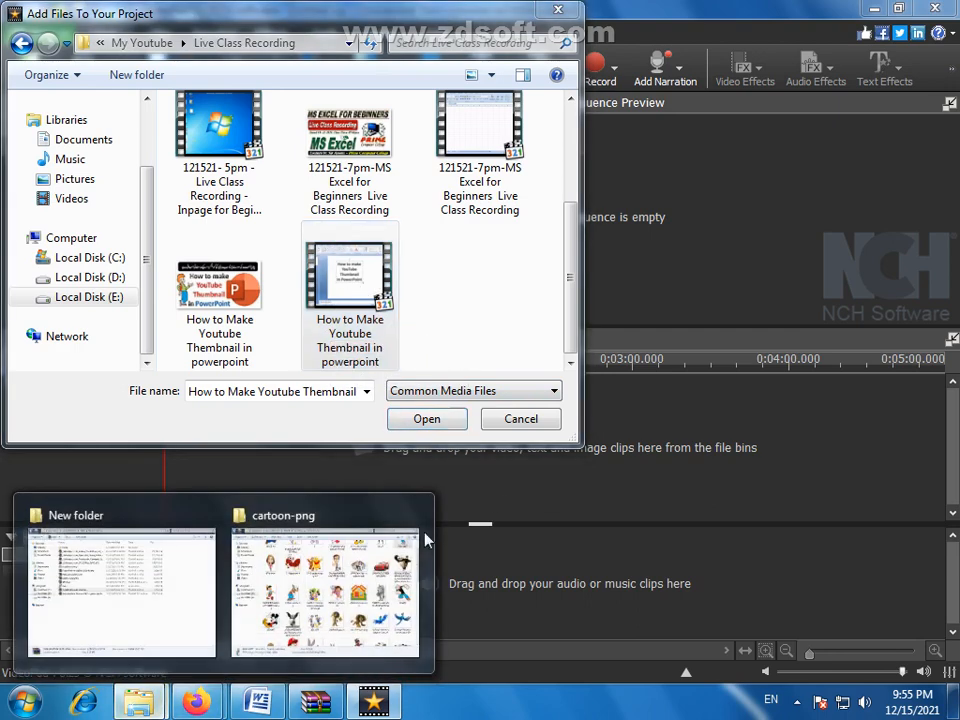
{"action": "left_click", "coordinate": [110, 590]}
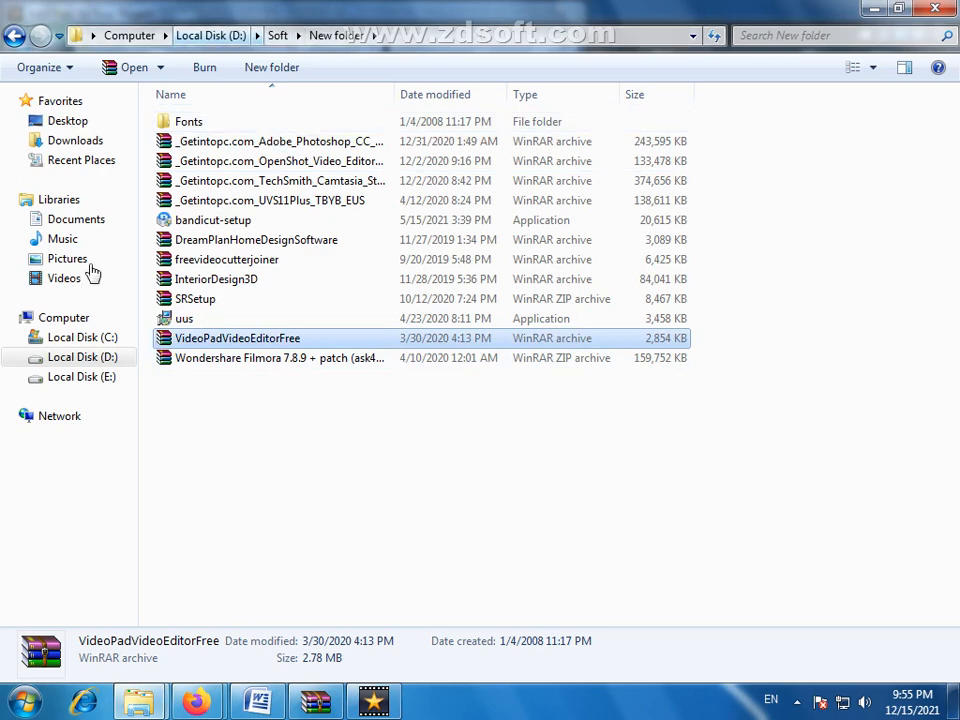
{"action": "left_click", "coordinate": [84, 381]}
{"action": "double_click", "coordinate": [495, 155]}
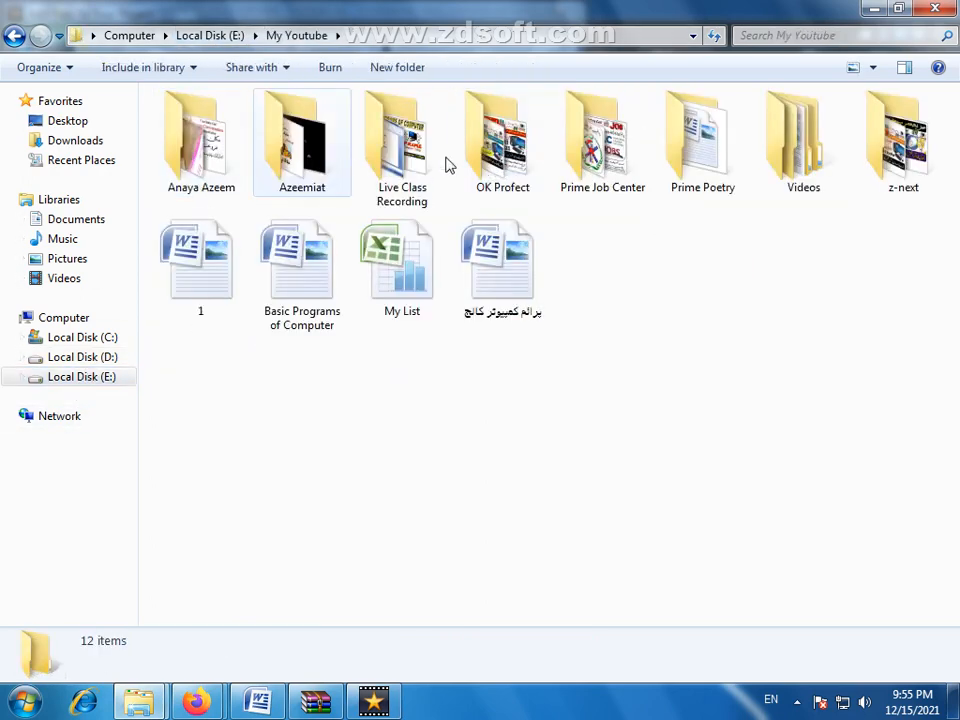
{"action": "double_click", "coordinate": [398, 145]}
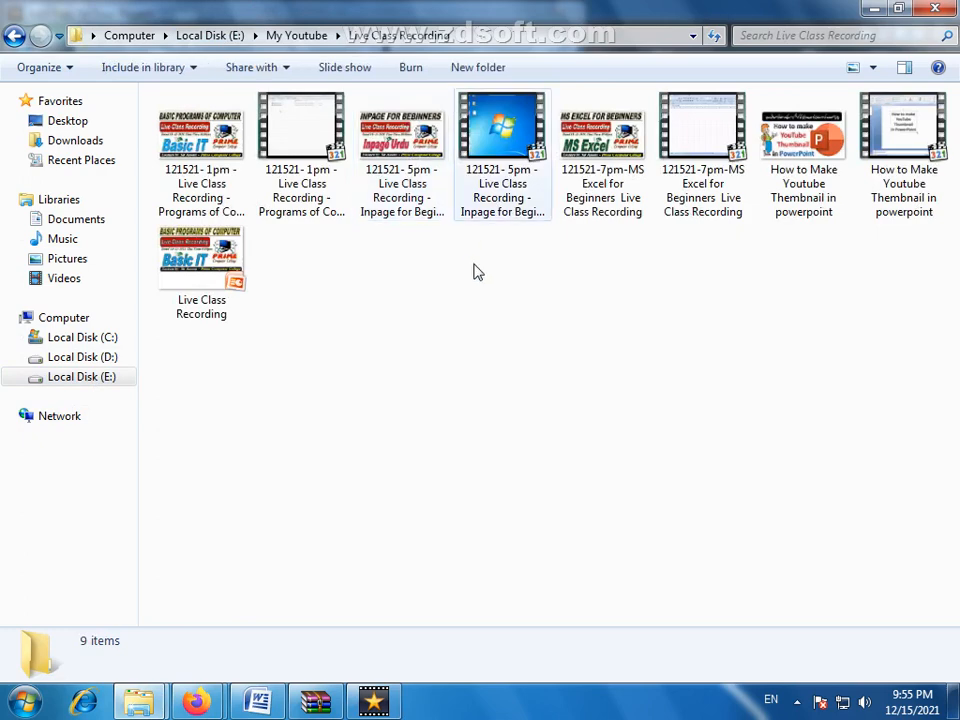
{"action": "double_click", "coordinate": [905, 135]}
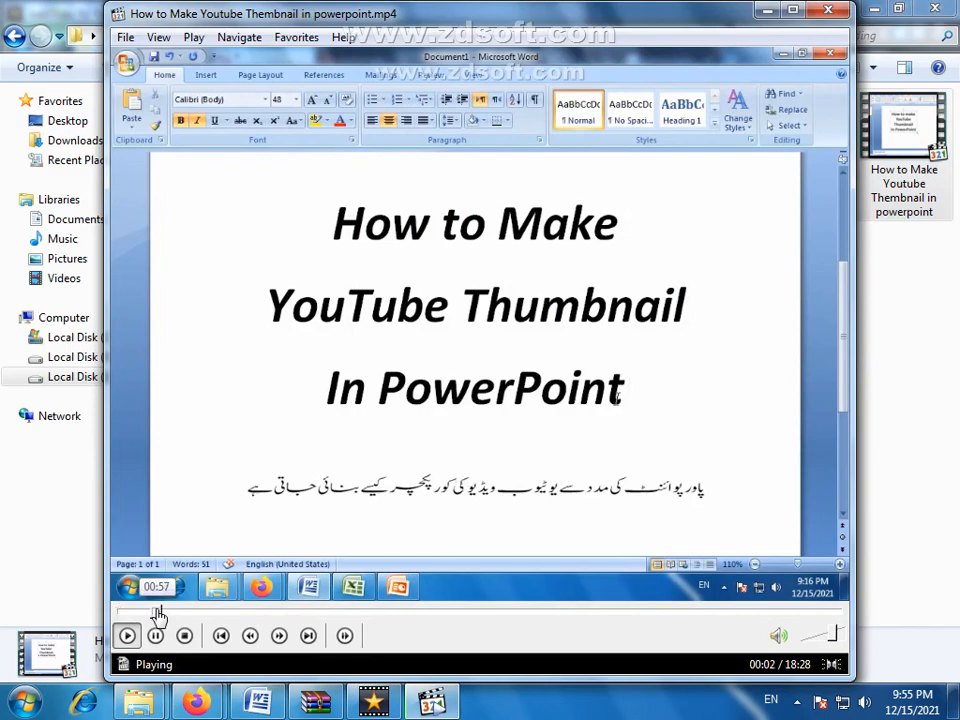
Skim through the thumbnail tutorial video at several points to review its content, and return to VideoPad's file selection
{"action": "left_click", "coordinate": [156, 611]}
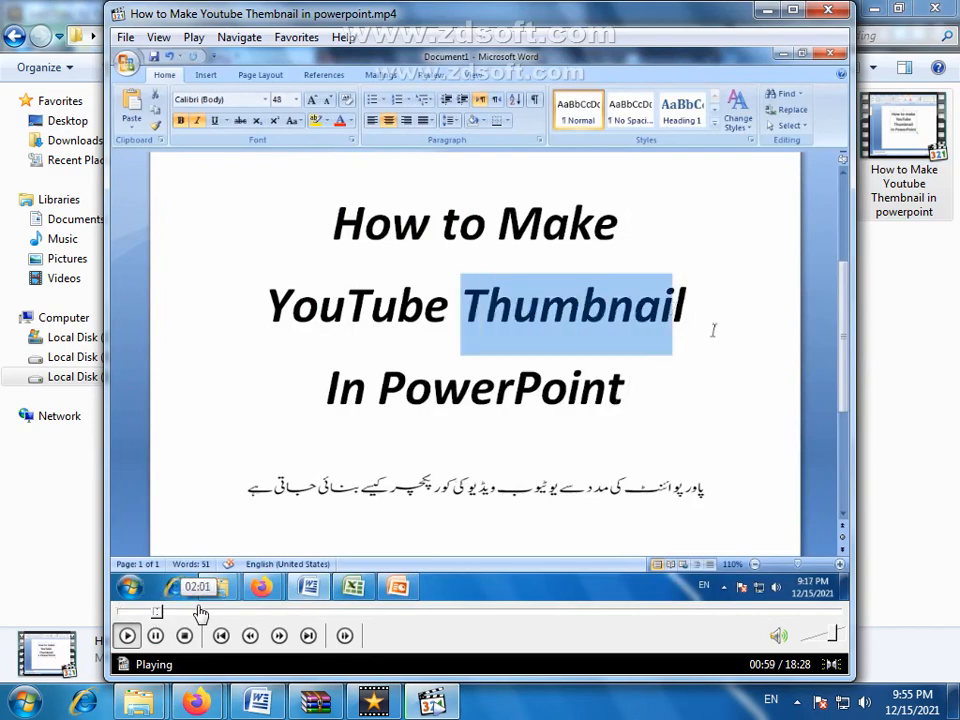
{"action": "left_click", "coordinate": [200, 612]}
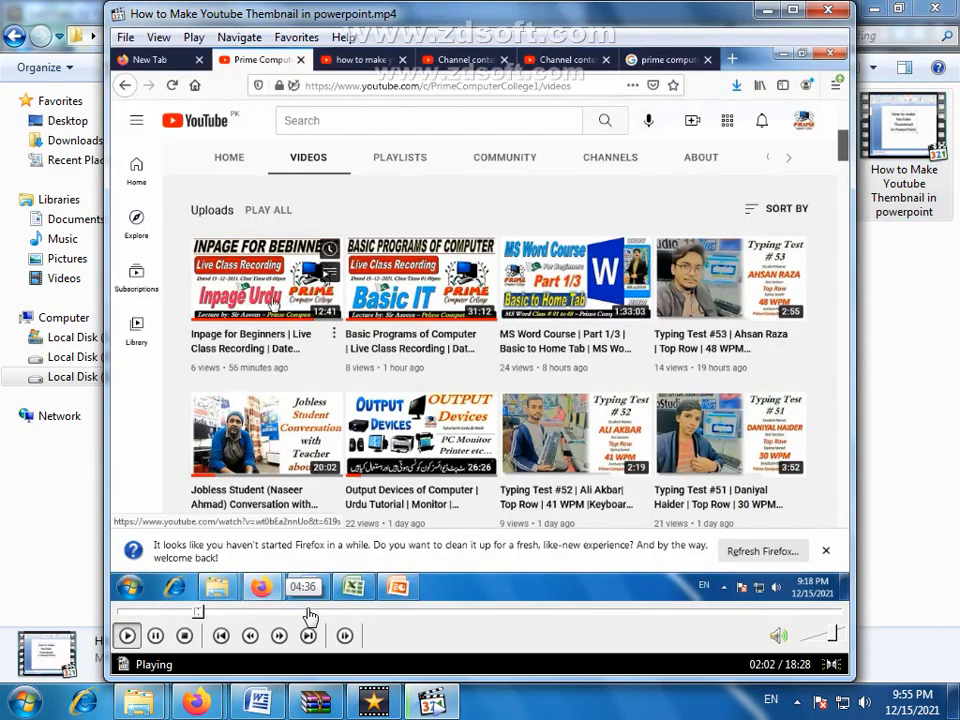
{"action": "left_click", "coordinate": [310, 613]}
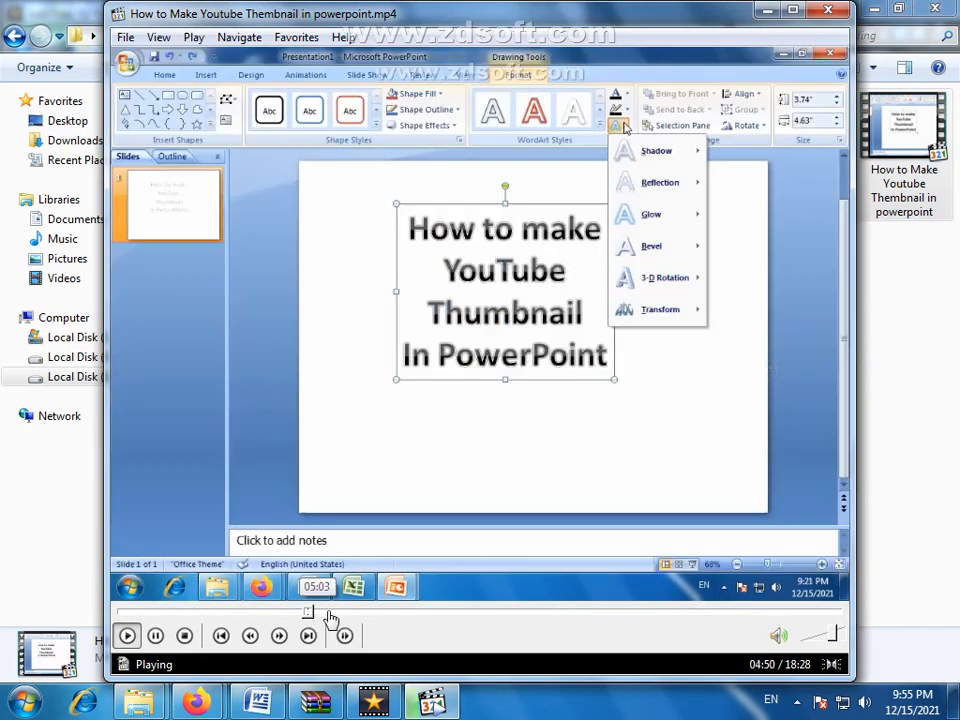
{"action": "left_click", "coordinate": [420, 612]}
{"action": "left_click", "coordinate": [553, 612]}
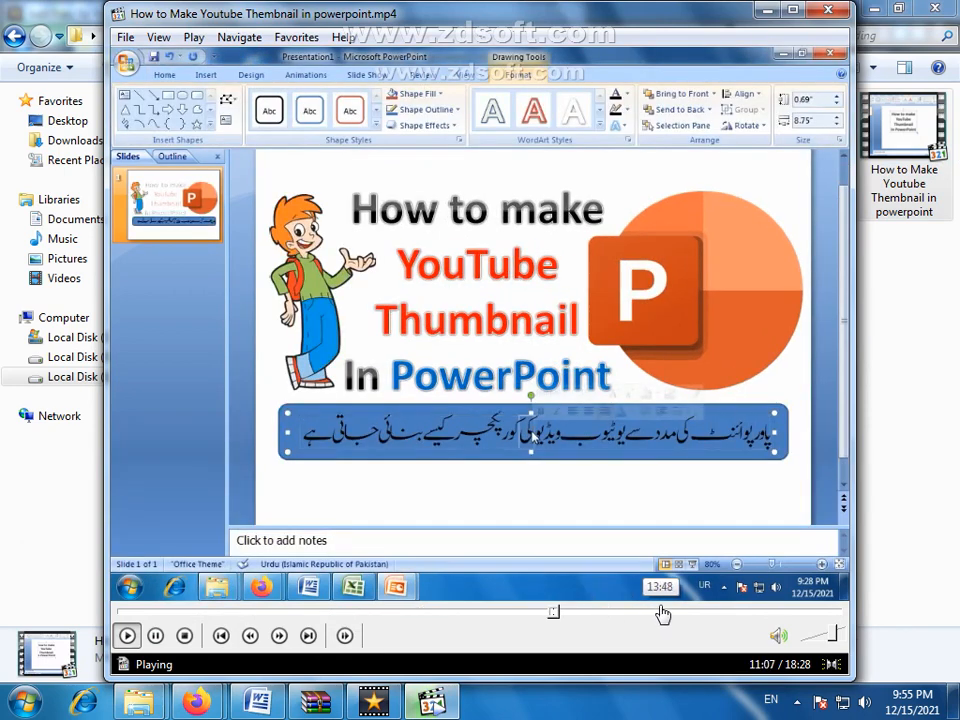
{"action": "key", "text": "space"}
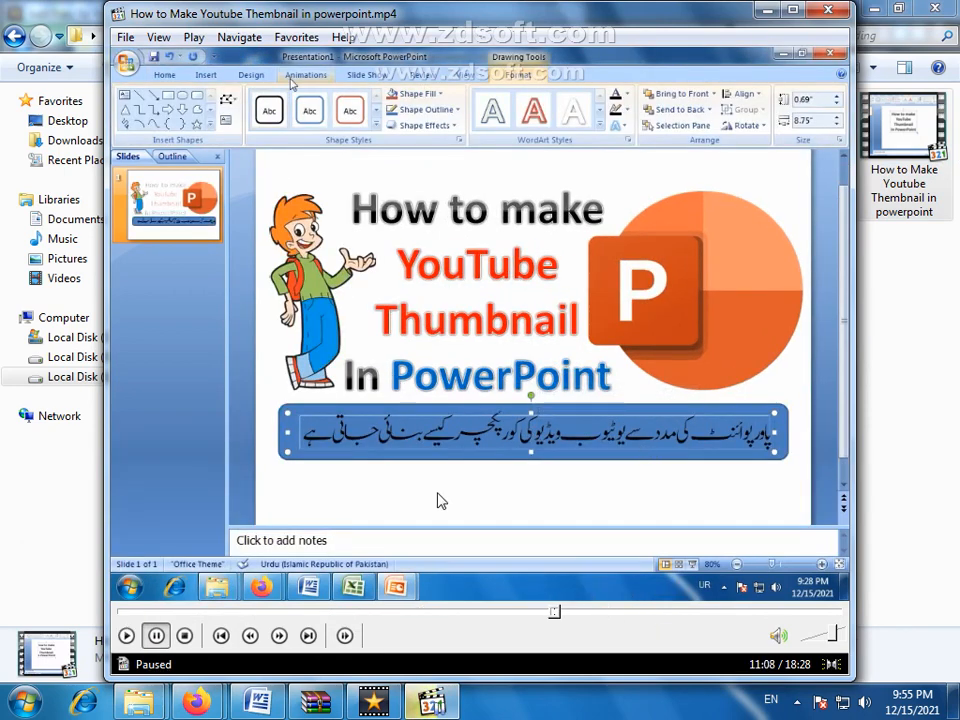
{"action": "left_click", "coordinate": [491, 612]}
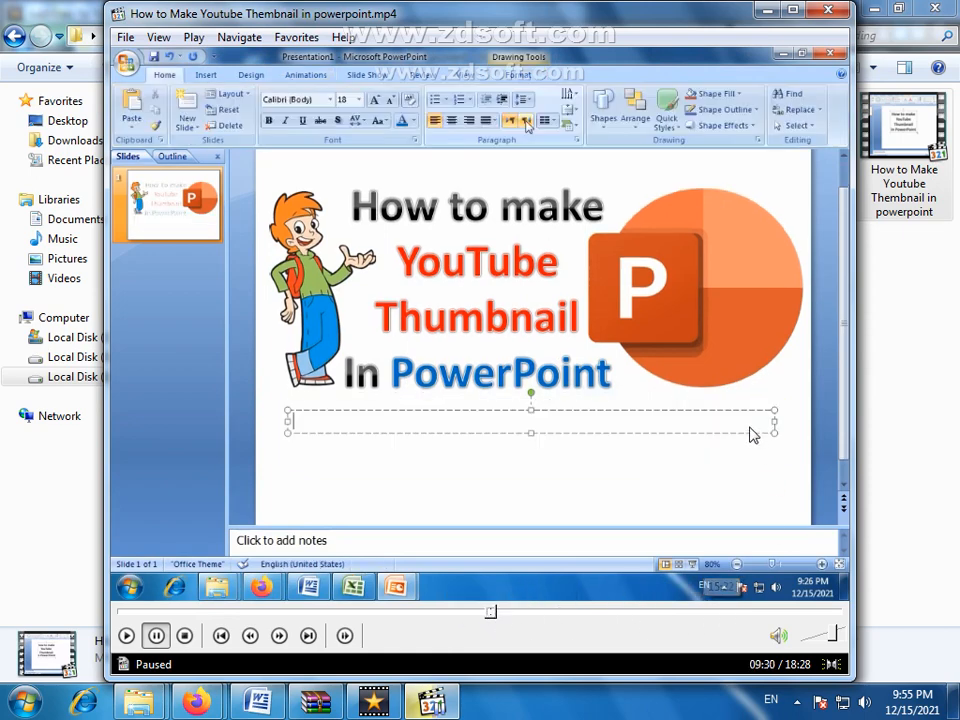
{"action": "left_click", "coordinate": [690, 612]}
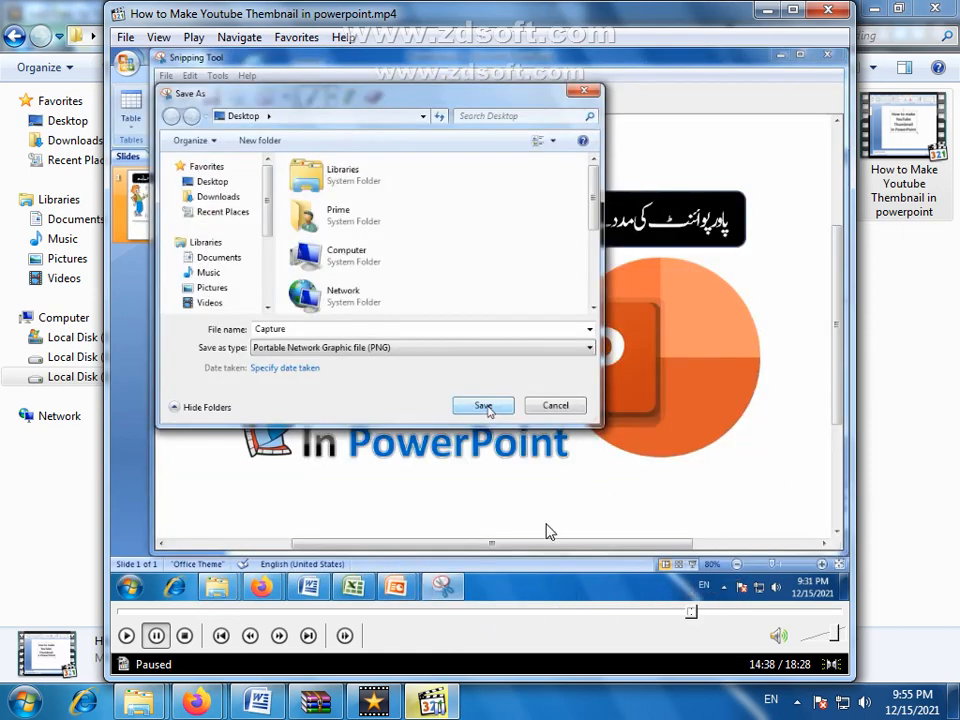
{"action": "key", "text": "space"}
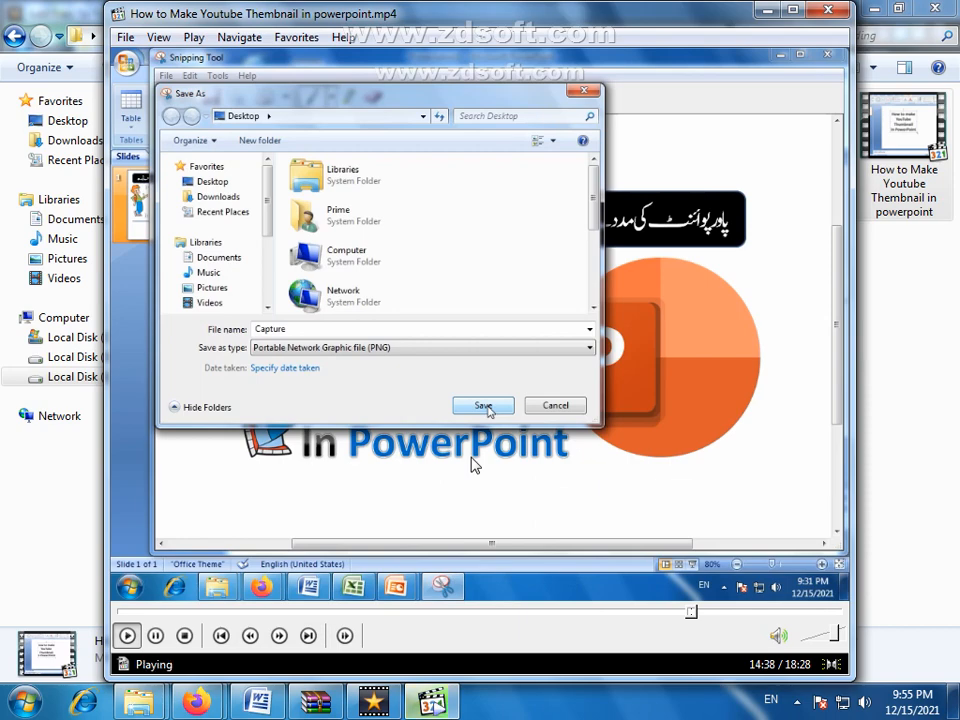
{"action": "key", "text": "space"}
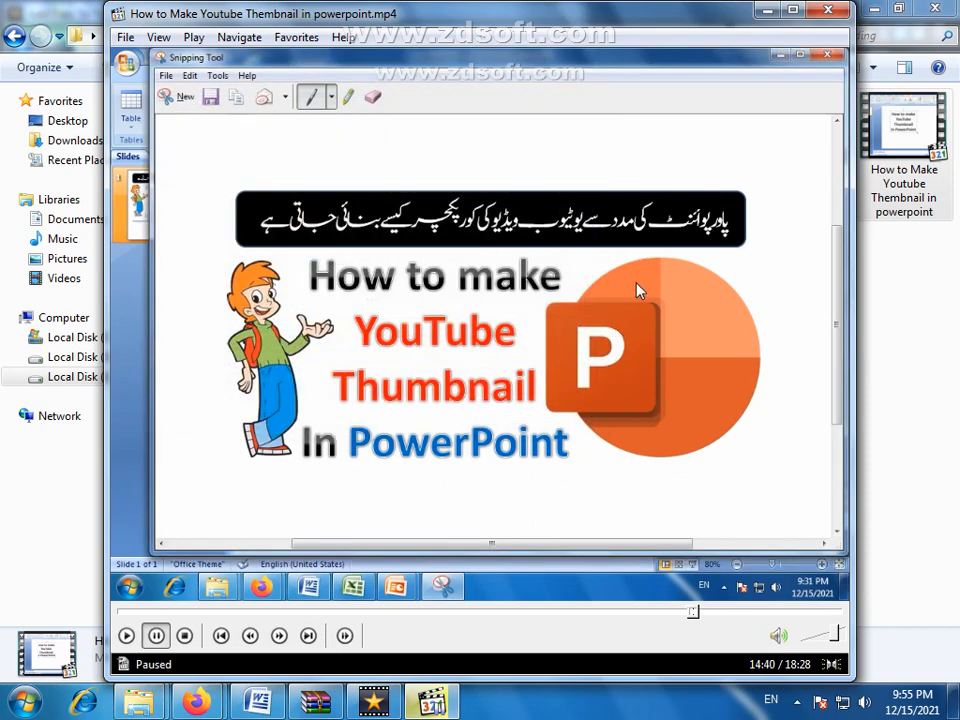
{"action": "left_click", "coordinate": [828, 10]}
{"action": "left_click", "coordinate": [876, 289]}
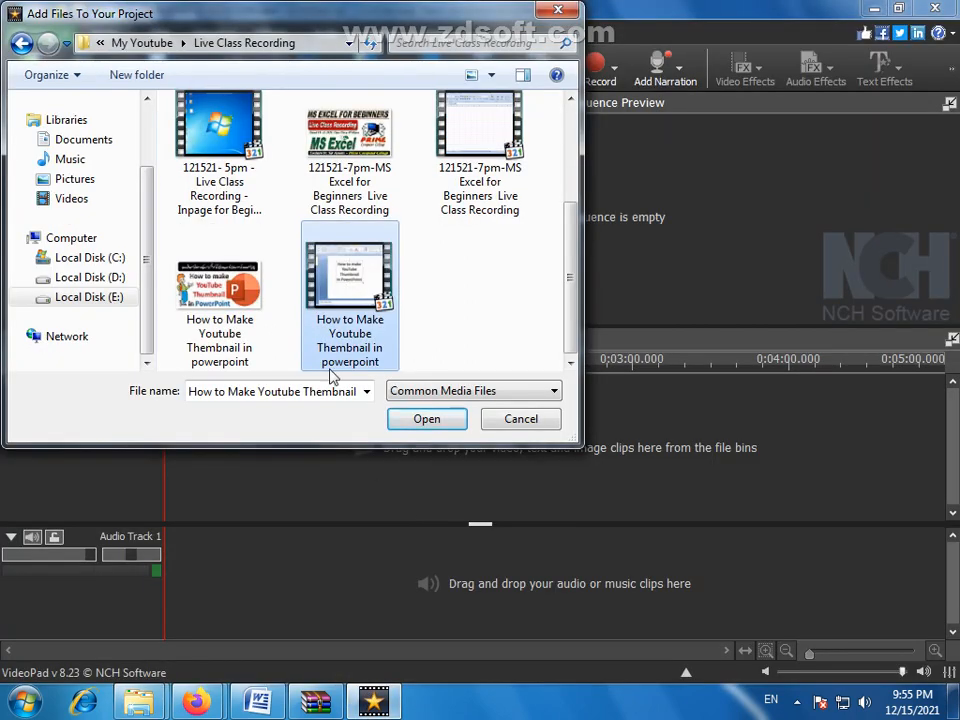
Import the selected thumbnail tutorial video into the project and enlarge the preview area
{"action": "left_click", "coordinate": [422, 420]}
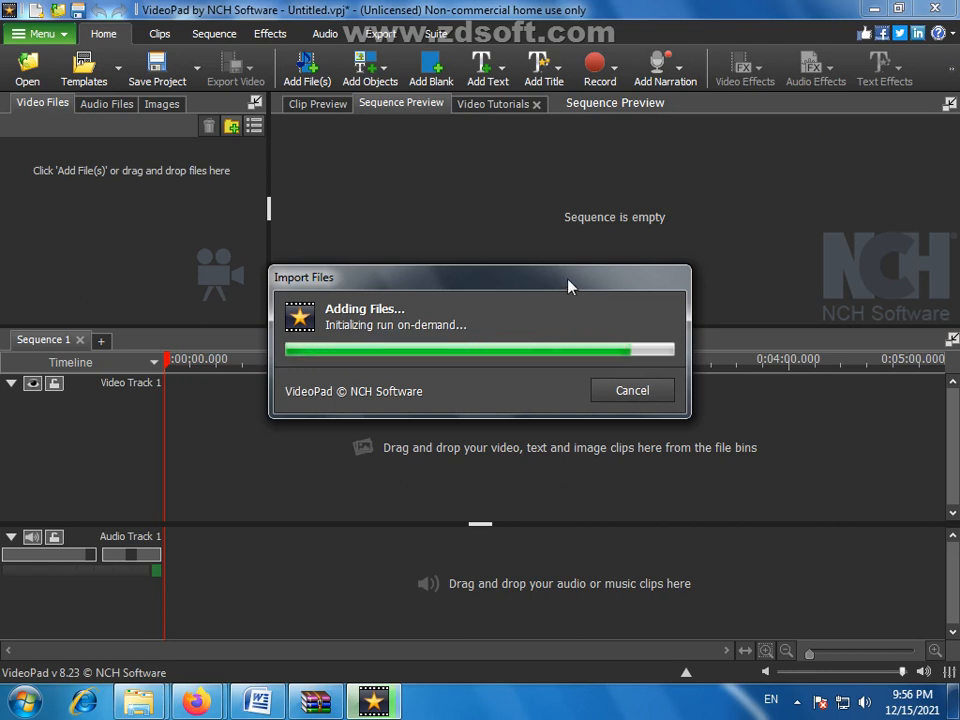
{"action": "left_click_drag", "start_coordinate": [553, 274], "coordinate": [533, 267]}
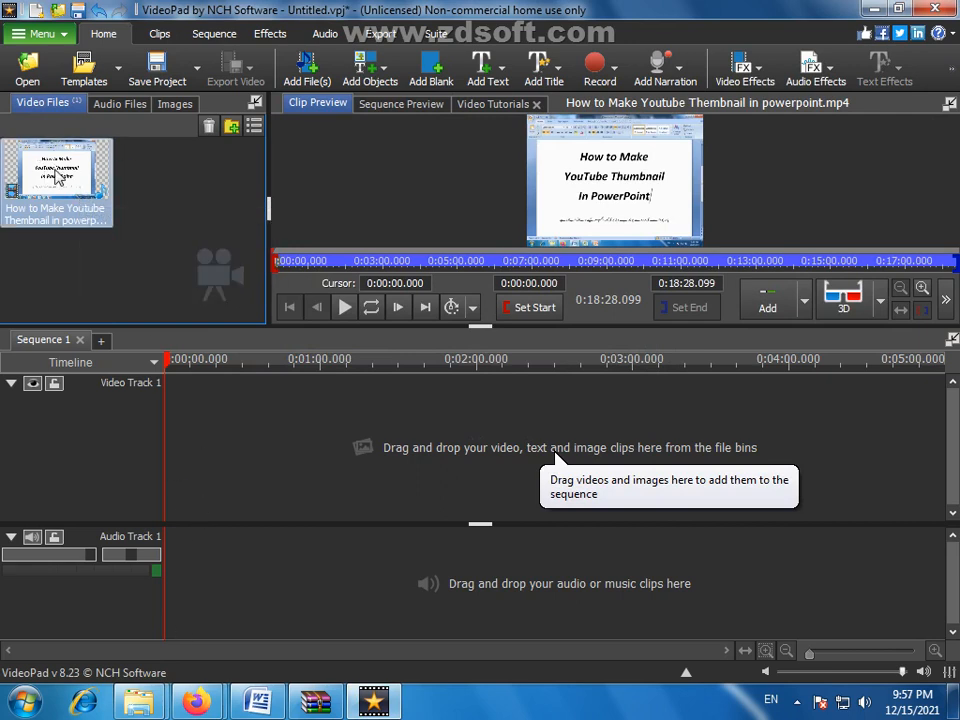
{"action": "left_click", "coordinate": [590, 192]}
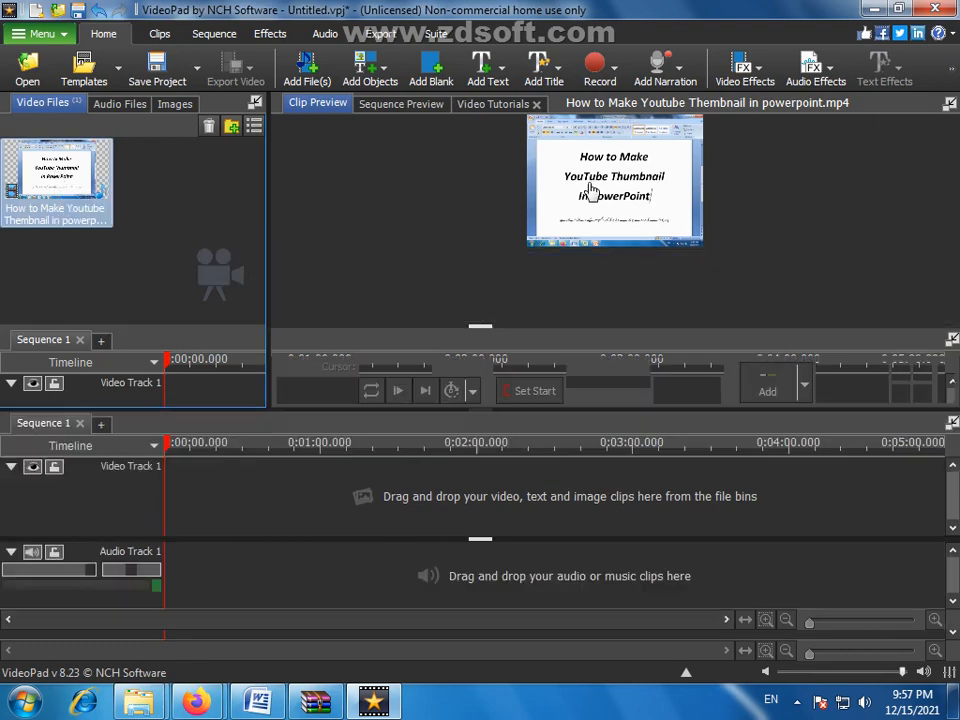
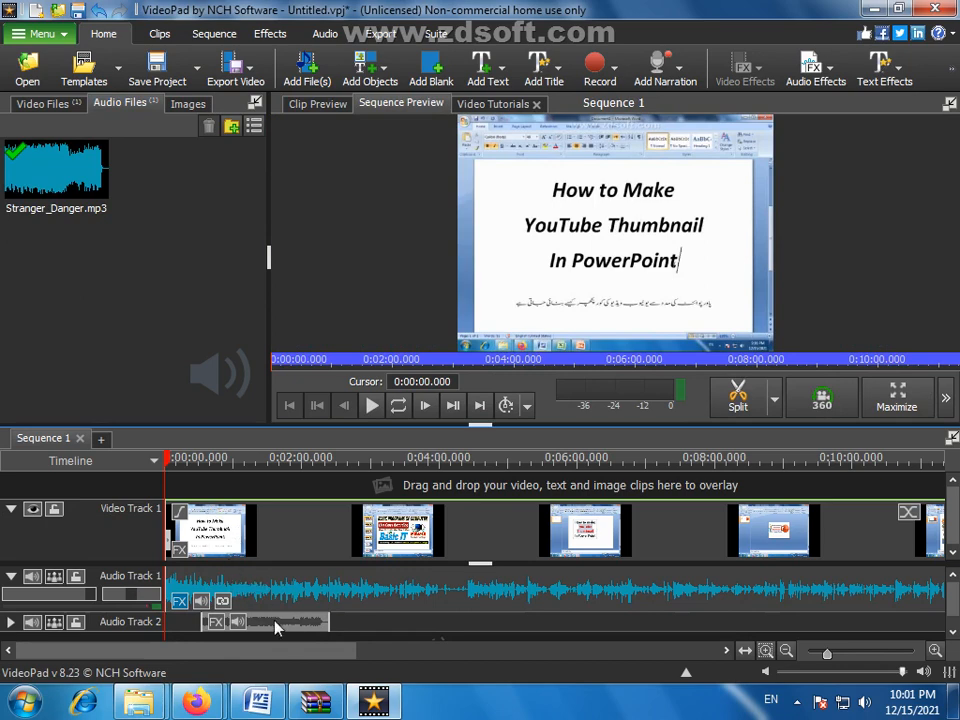
Move the Stranger_Danger.mp3 clip to the start of Audio Track 2 and view the end of the sequence
{"action": "left_click_drag", "start_coordinate": [290, 632], "coordinate": [210, 636]}
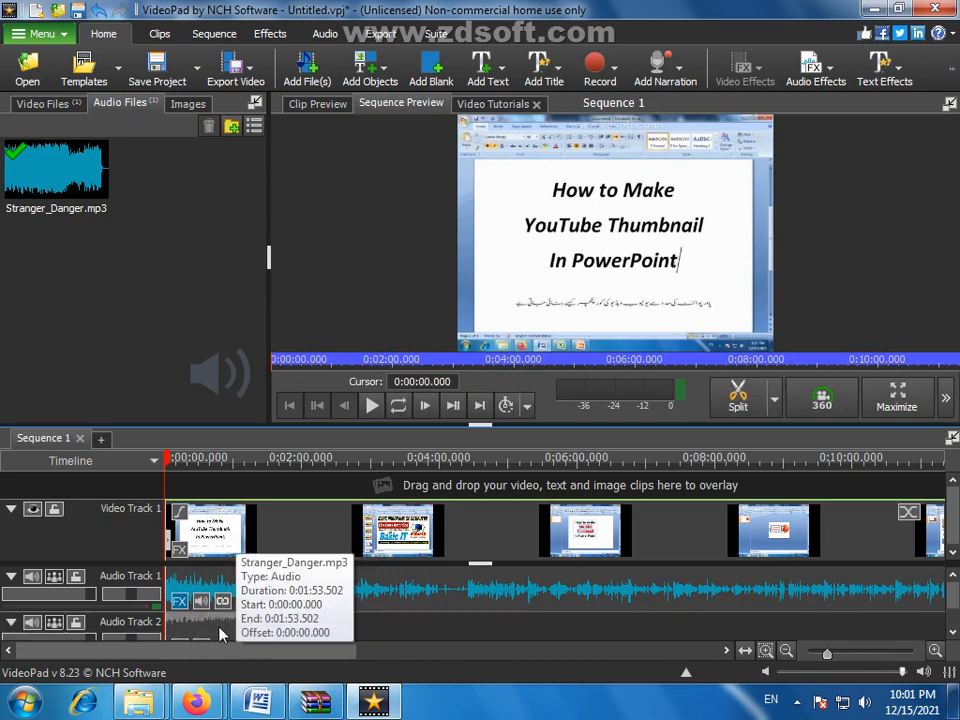
{"action": "left_click", "coordinate": [468, 652]}
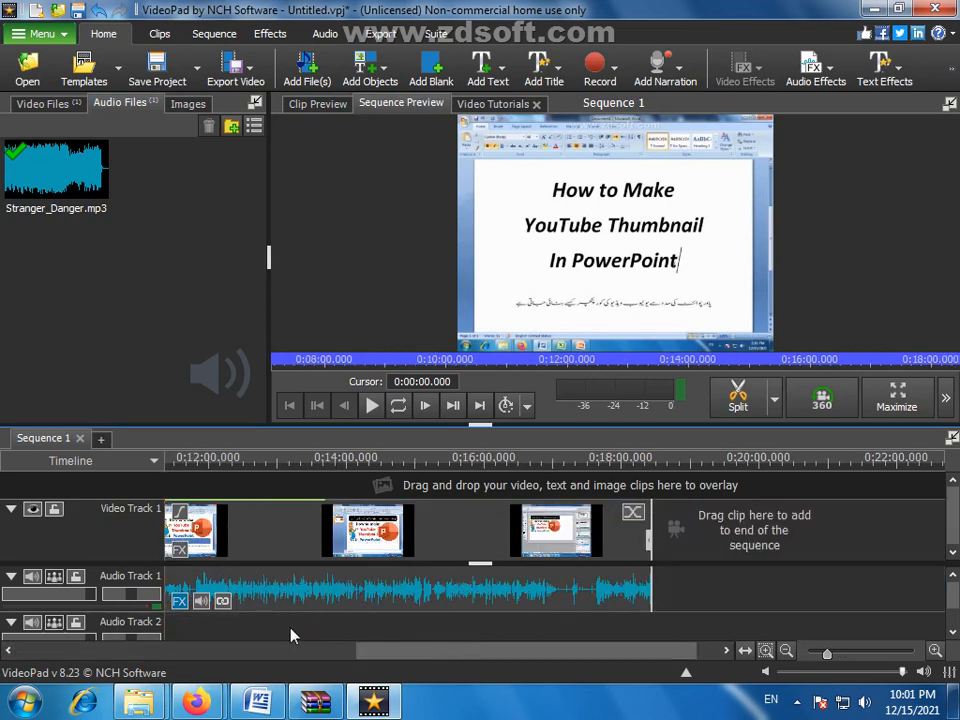
{"action": "left_click_drag", "start_coordinate": [286, 631], "coordinate": [233, 623]}
Place the playhead at about 0:14:15 and select the tutorial clip on Video Track 1
{"action": "left_click", "coordinate": [365, 633]}
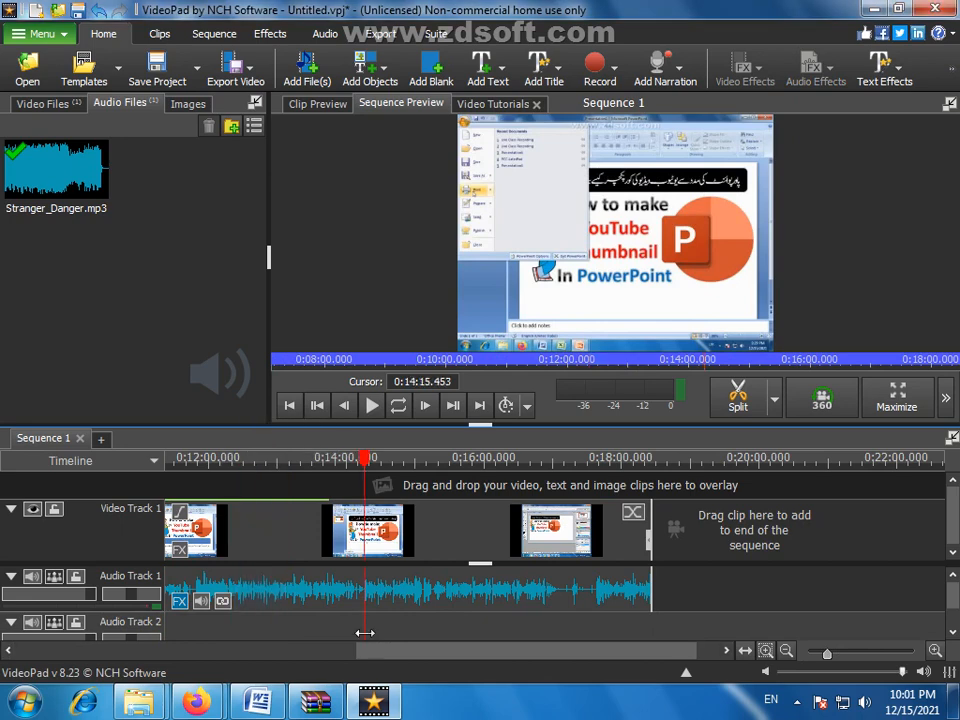
{"action": "left_click", "coordinate": [225, 648]}
{"action": "left_click_drag", "start_coordinate": [225, 648], "coordinate": [8, 635]}
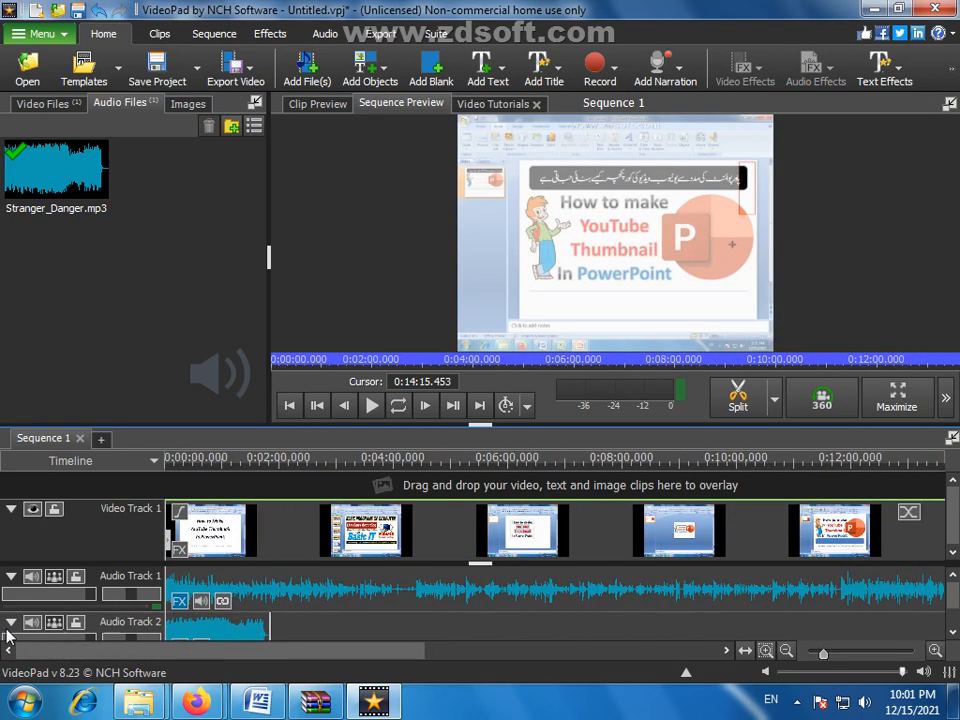
{"action": "left_click", "coordinate": [953, 634]}
{"action": "left_click", "coordinate": [953, 634]}
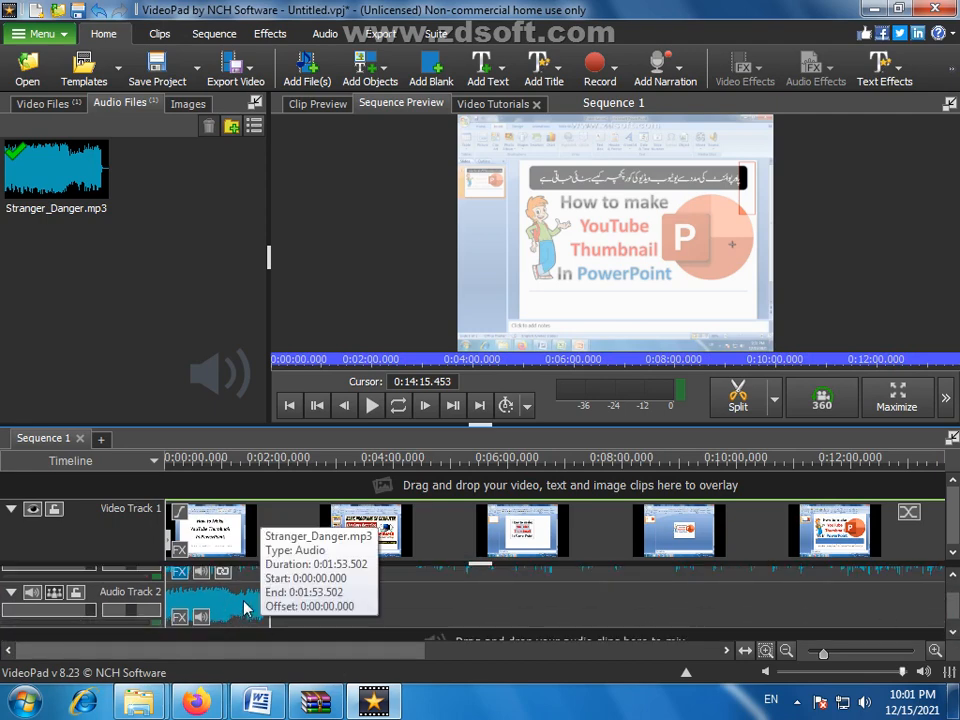
{"action": "left_click", "coordinate": [203, 525]}
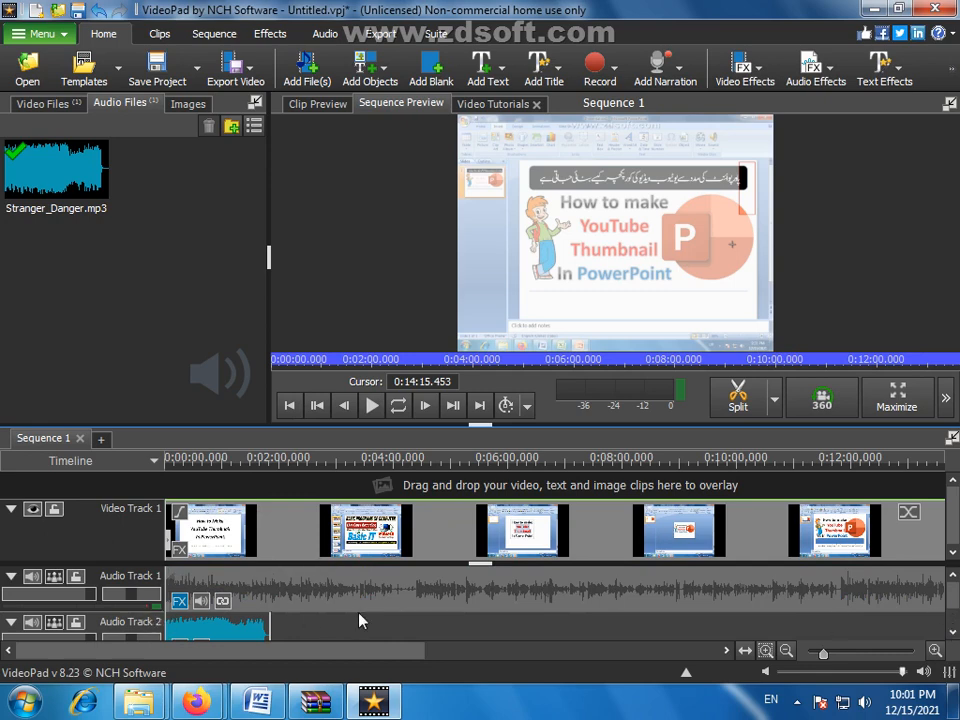
Enlarge the audio track area and play the sequence from the start to hear the music with the tutorial's audio
{"action": "left_click_drag", "start_coordinate": [393, 565], "coordinate": [403, 537]}
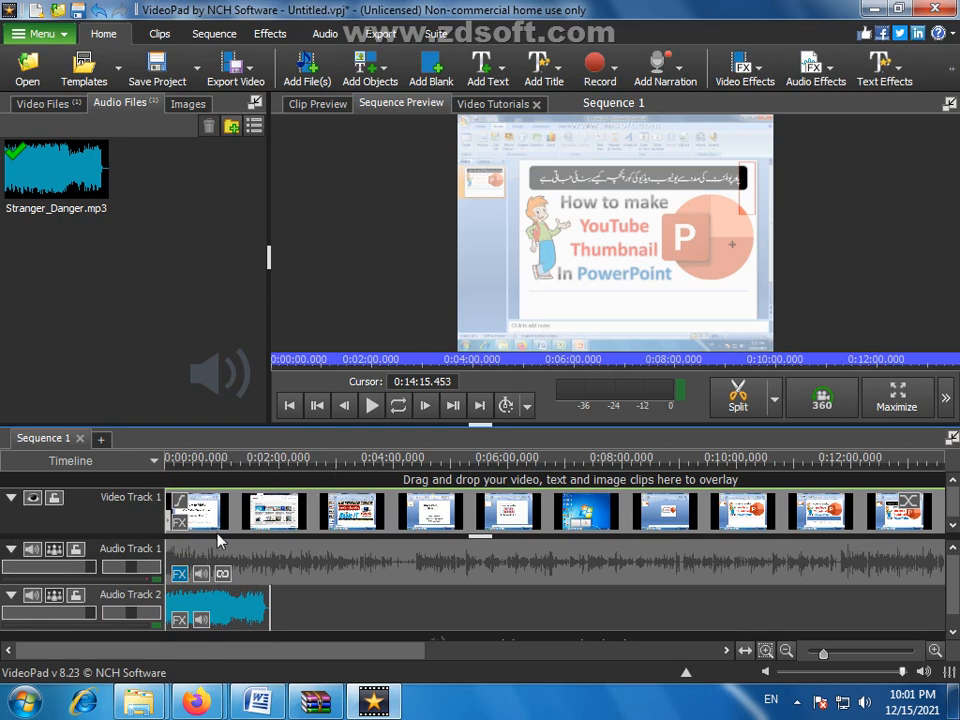
{"action": "left_click", "coordinate": [263, 458]}
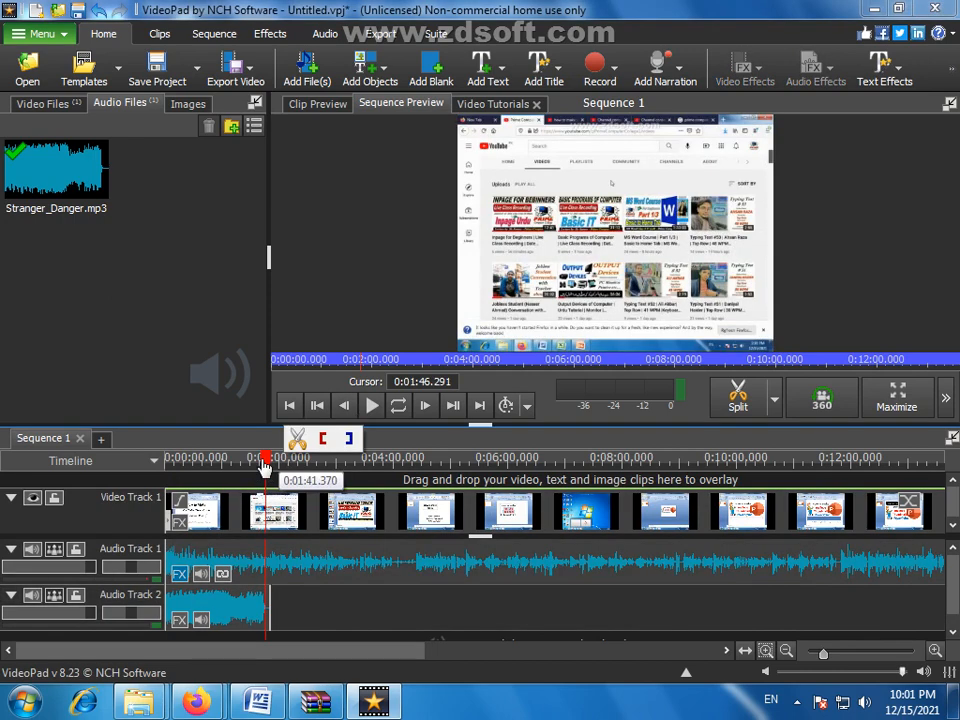
{"action": "left_click_drag", "start_coordinate": [265, 458], "coordinate": [157, 459]}
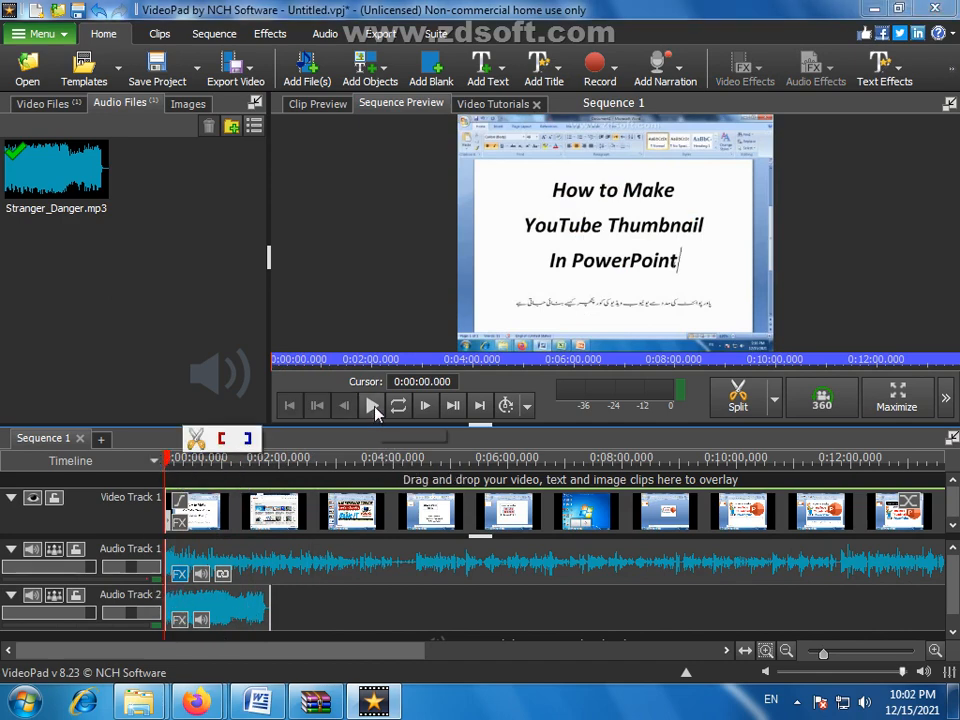
{"action": "left_click", "coordinate": [373, 405]}
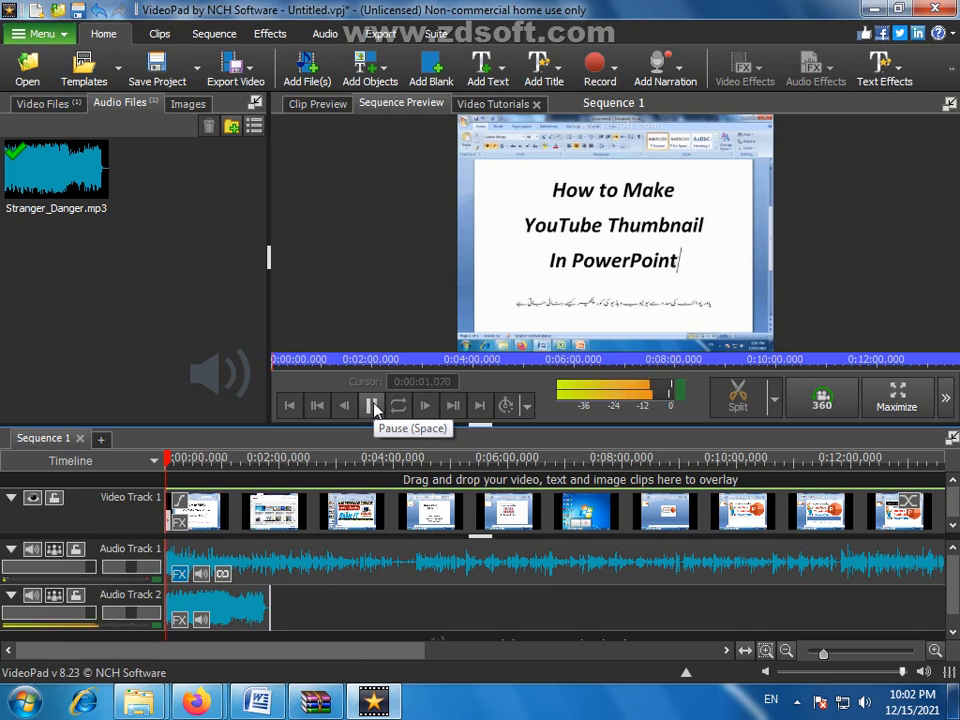
{"action": "left_click", "coordinate": [373, 405]}
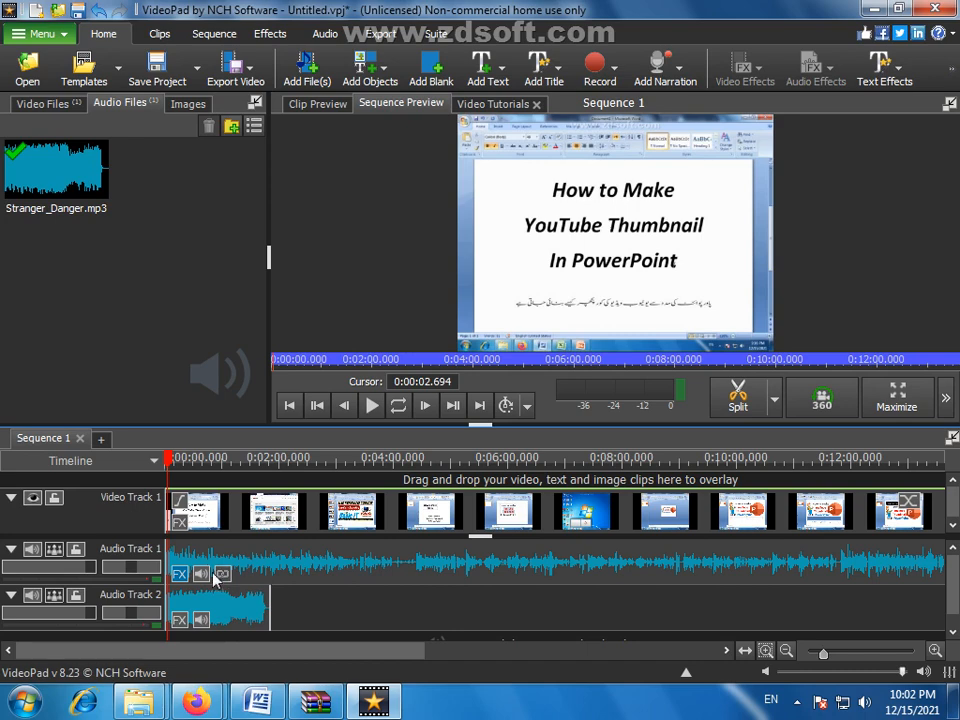
Lower the clip volume of the first Stranger_Danger.mp3 clip on Audio Track 2 to roughly one-seventh of full level
{"action": "left_click", "coordinate": [201, 624]}
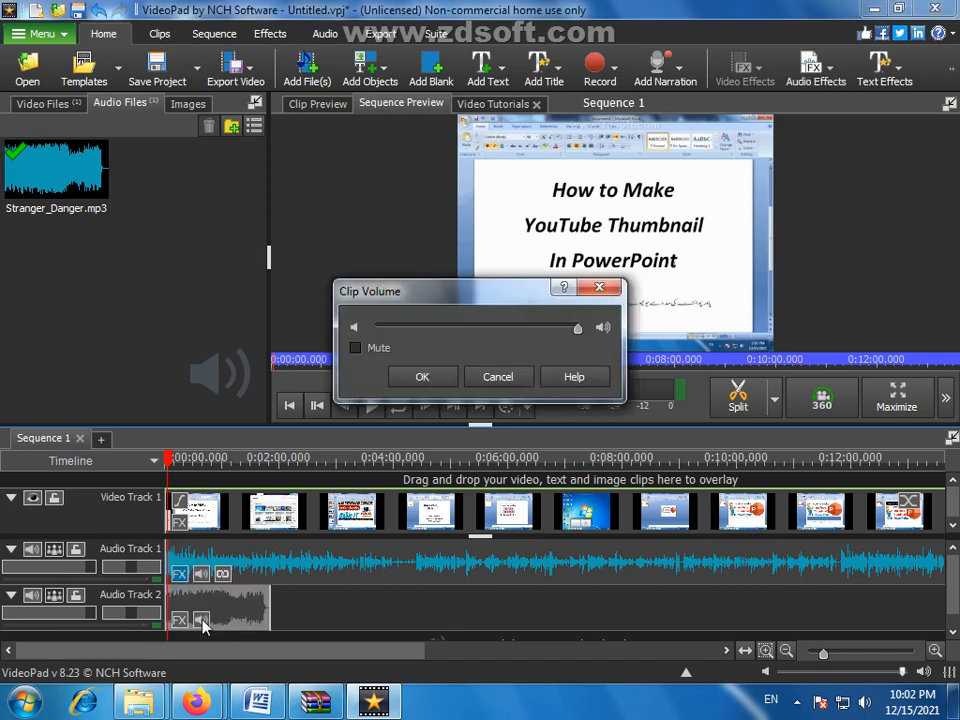
{"action": "left_click_drag", "start_coordinate": [580, 335], "coordinate": [404, 331]}
{"action": "left_click", "coordinate": [422, 384]}
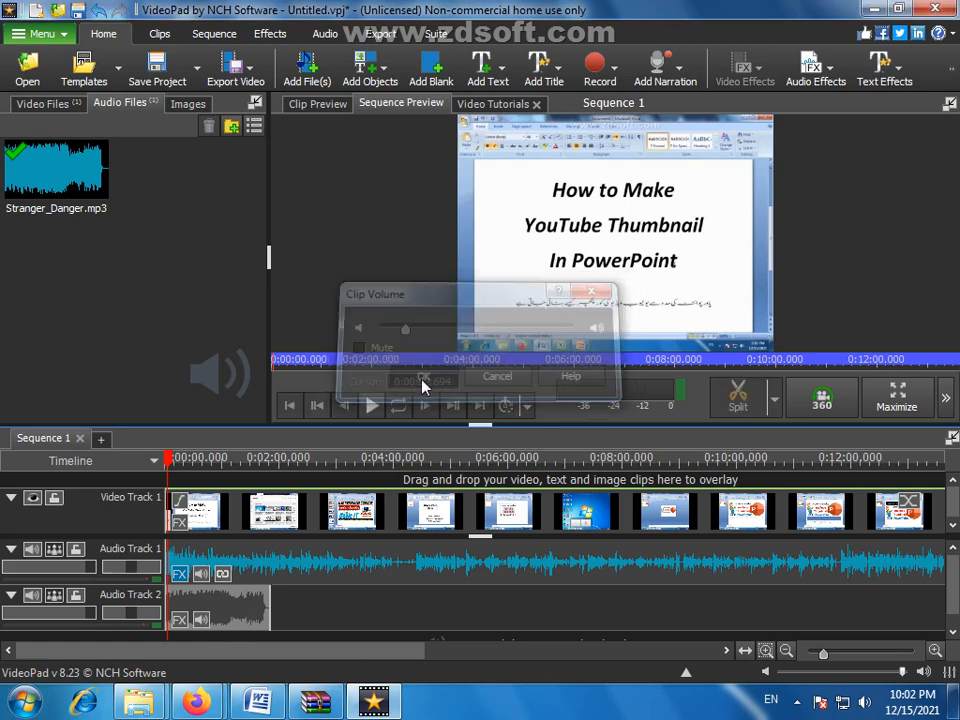
Replay the opening seconds of the sequence from 0:00:00 to check the reduced music level
{"action": "left_click", "coordinate": [177, 461]}
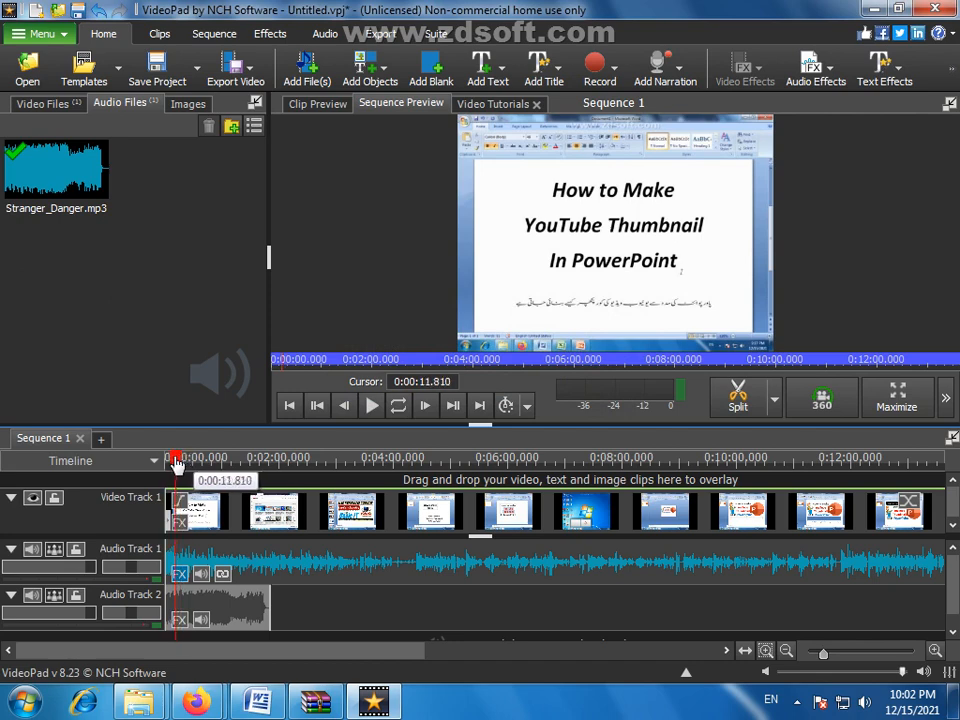
{"action": "left_click_drag", "start_coordinate": [177, 461], "coordinate": [164, 459]}
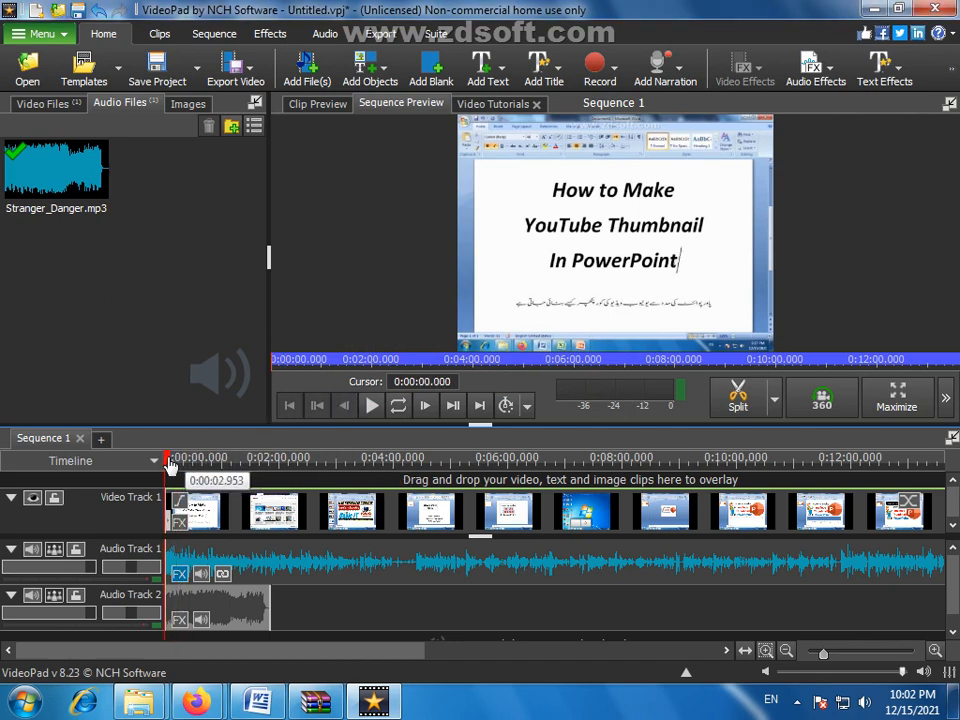
{"action": "left_click", "coordinate": [372, 405]}
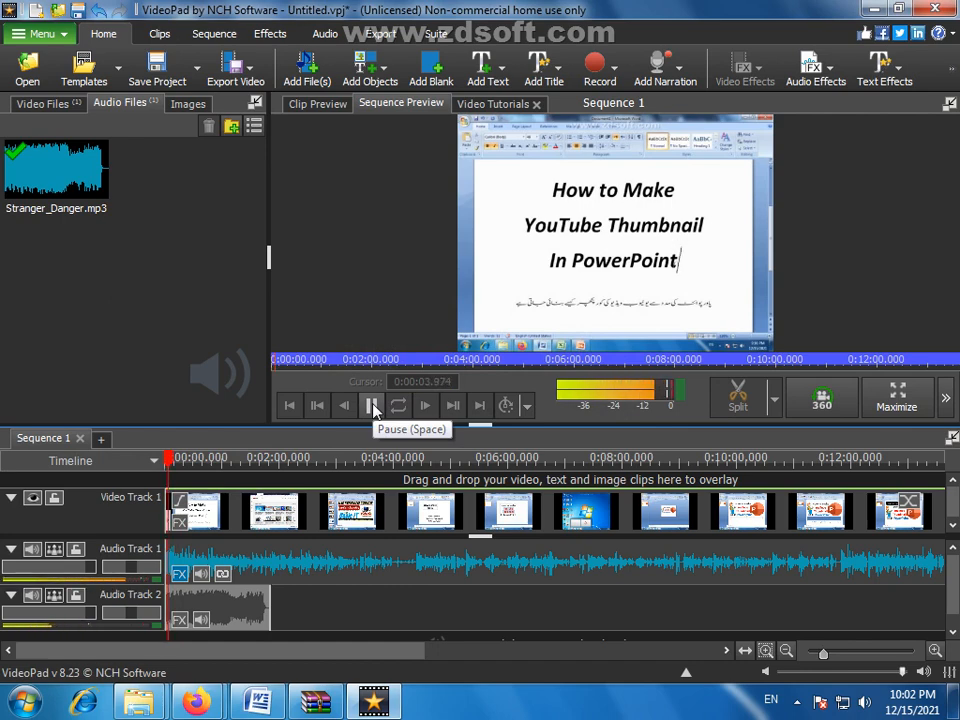
{"action": "left_click", "coordinate": [372, 405]}
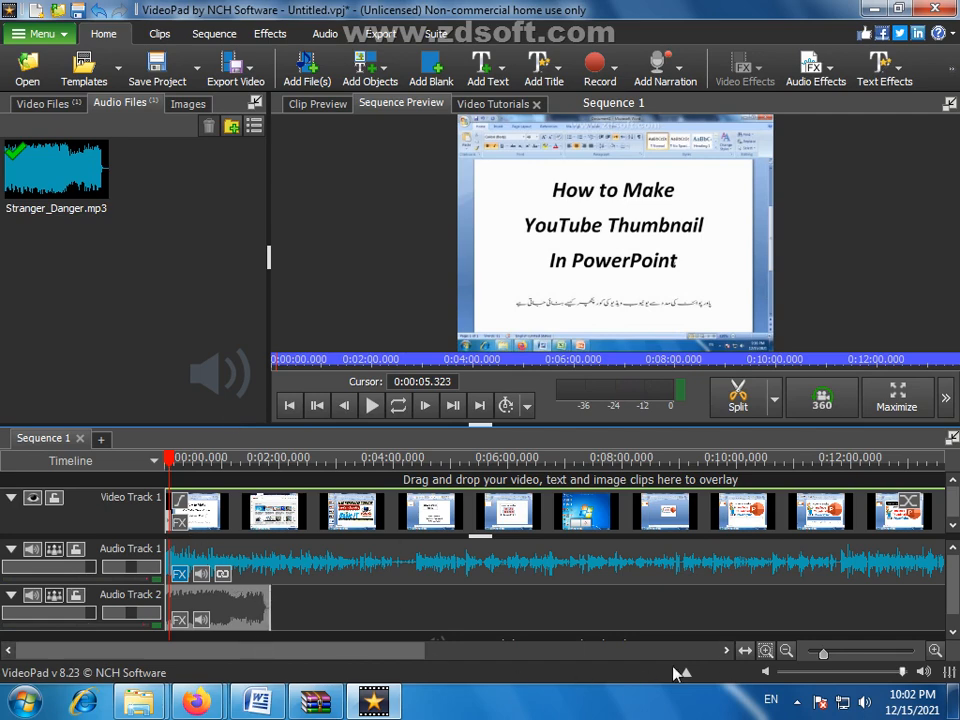
Add nine more copies of Stranger_Danger.mp3 end to end on Audio Track 2 so the music covers the whole tutorial video
{"action": "left_click", "coordinate": [785, 652]}
{"action": "left_click", "coordinate": [785, 652]}
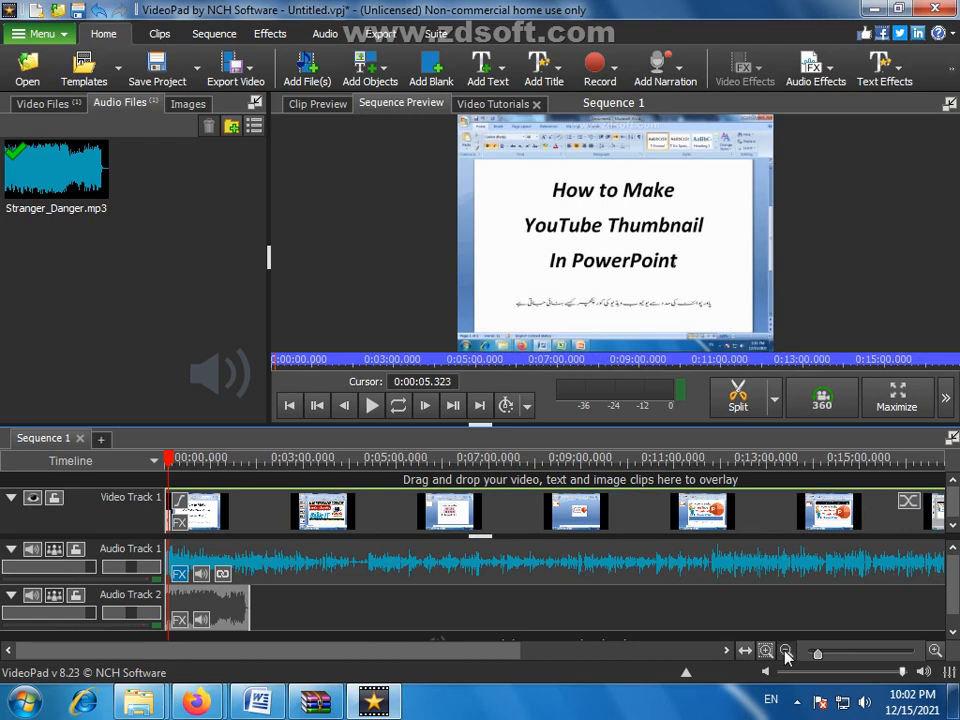
{"action": "left_click", "coordinate": [785, 652]}
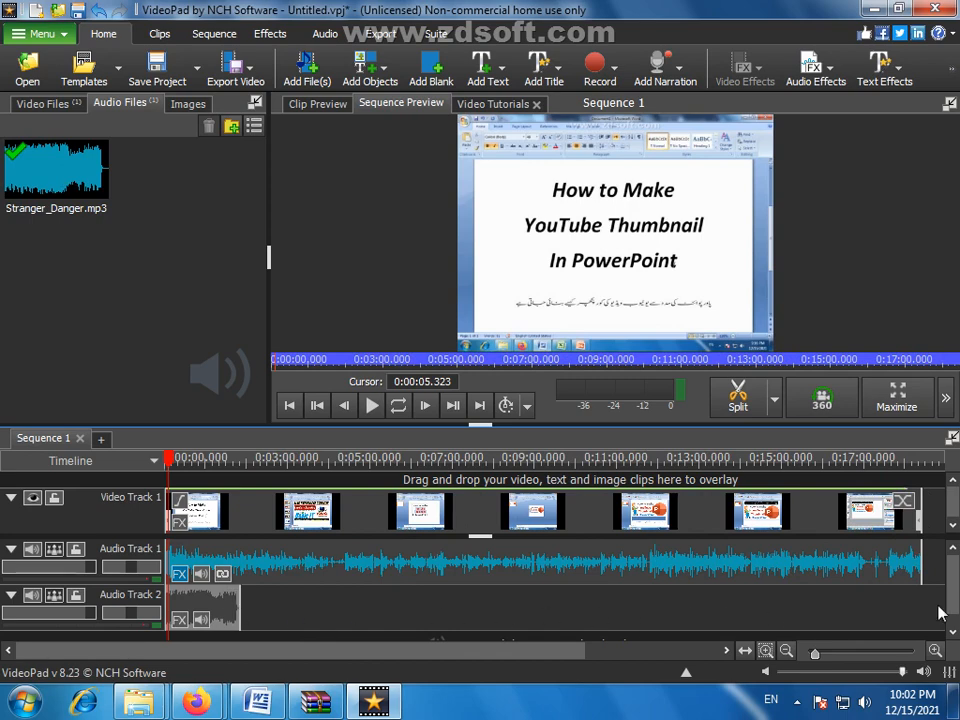
{"action": "left_click_drag", "start_coordinate": [58, 140], "coordinate": [318, 592]}
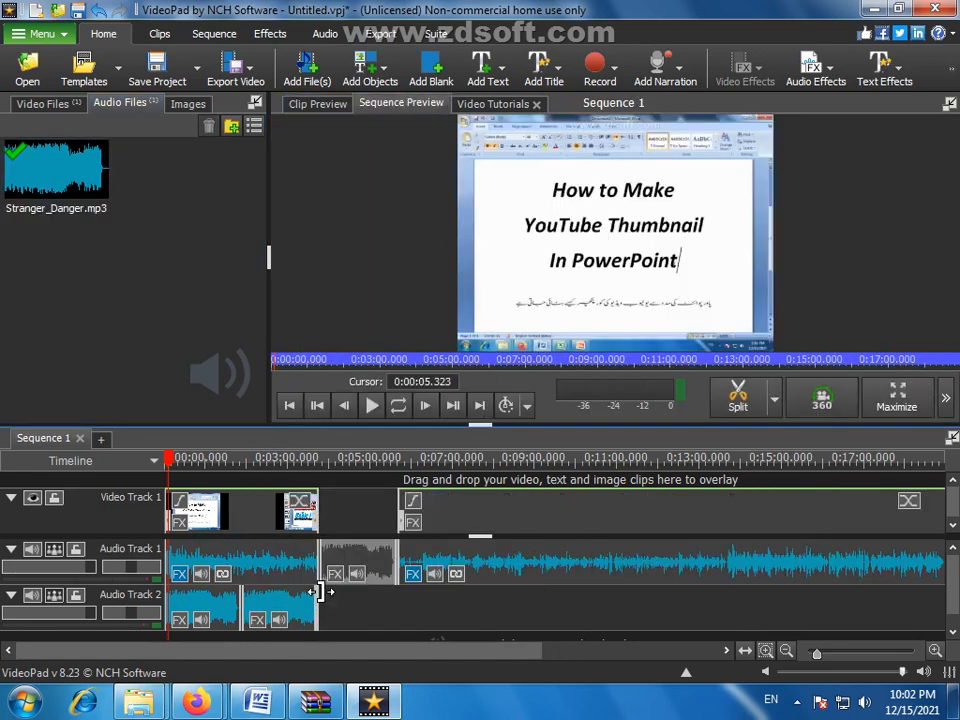
{"action": "left_click_drag", "start_coordinate": [67, 170], "coordinate": [321, 612]}
{"action": "left_click_drag", "start_coordinate": [30, 160], "coordinate": [403, 615]}
{"action": "left_click_drag", "start_coordinate": [67, 186], "coordinate": [529, 607]}
{"action": "left_click_drag", "start_coordinate": [21, 181], "coordinate": [561, 606]}
{"action": "left_click_drag", "start_coordinate": [71, 190], "coordinate": [632, 617]}
{"action": "left_click_drag", "start_coordinate": [78, 188], "coordinate": [793, 619]}
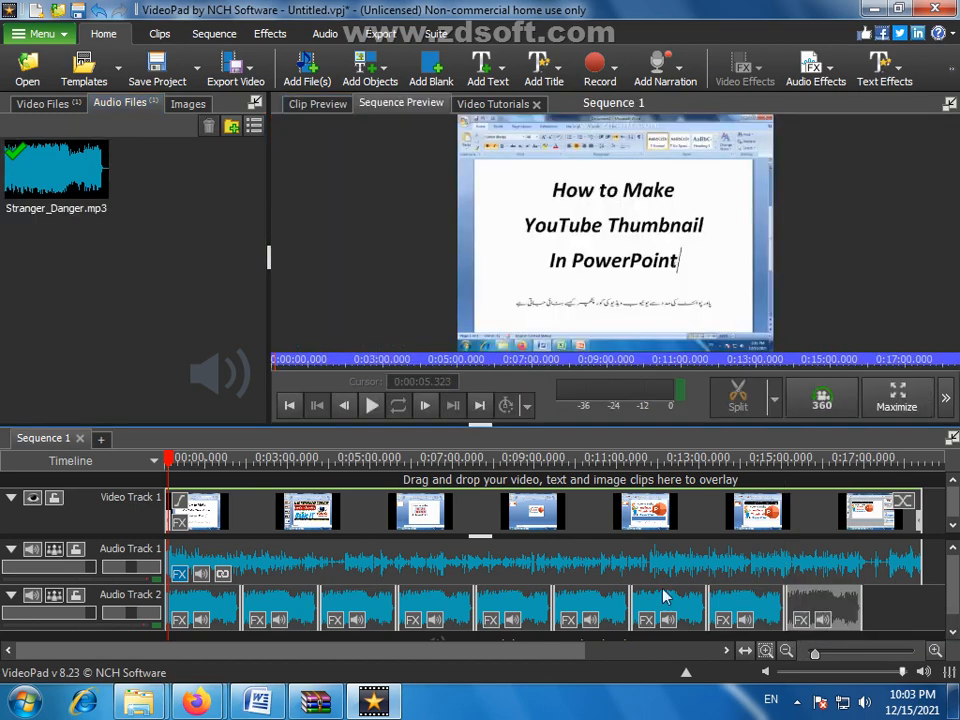
{"action": "left_click_drag", "start_coordinate": [56, 172], "coordinate": [792, 622]}
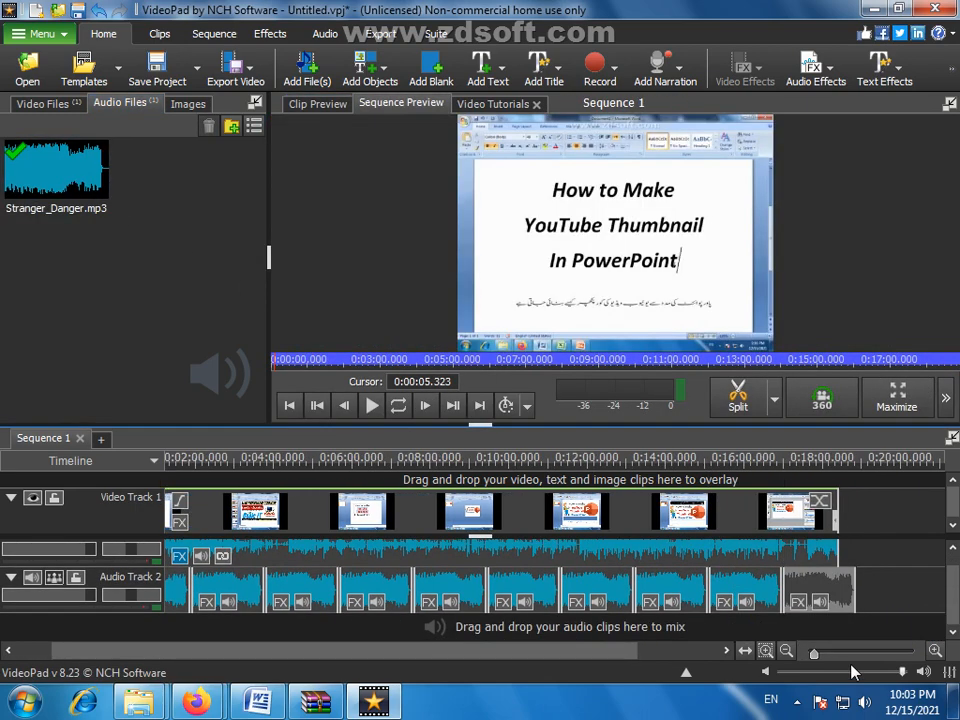
Lower the last music clip's volume to roughly one-seventh of full level and trim its end to match the video's end
{"action": "left_click", "coordinate": [820, 603]}
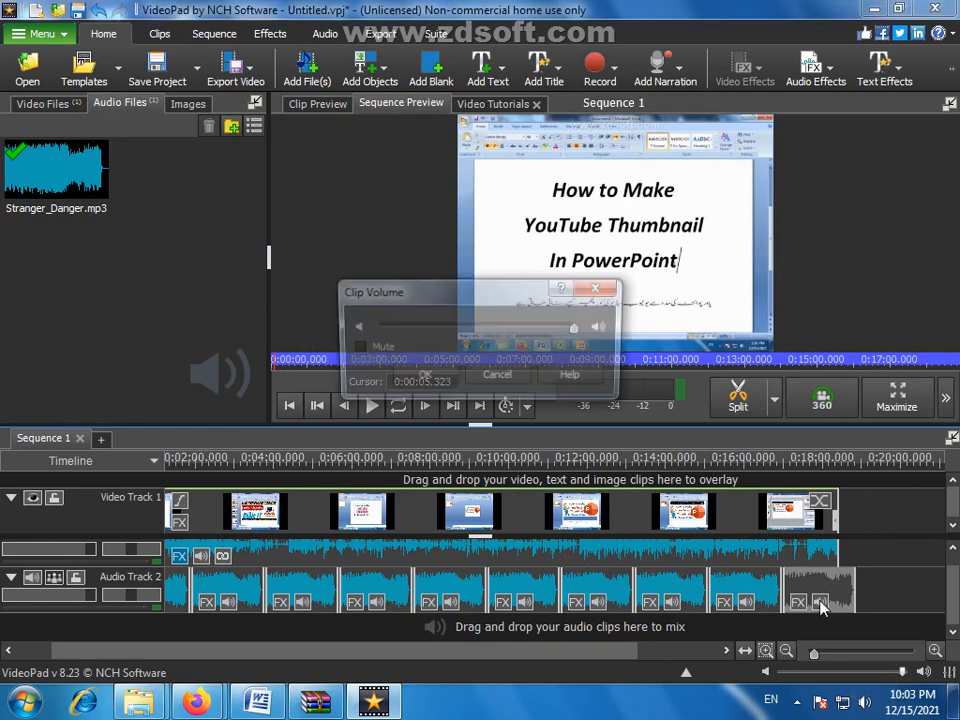
{"action": "left_click_drag", "start_coordinate": [573, 328], "coordinate": [402, 332]}
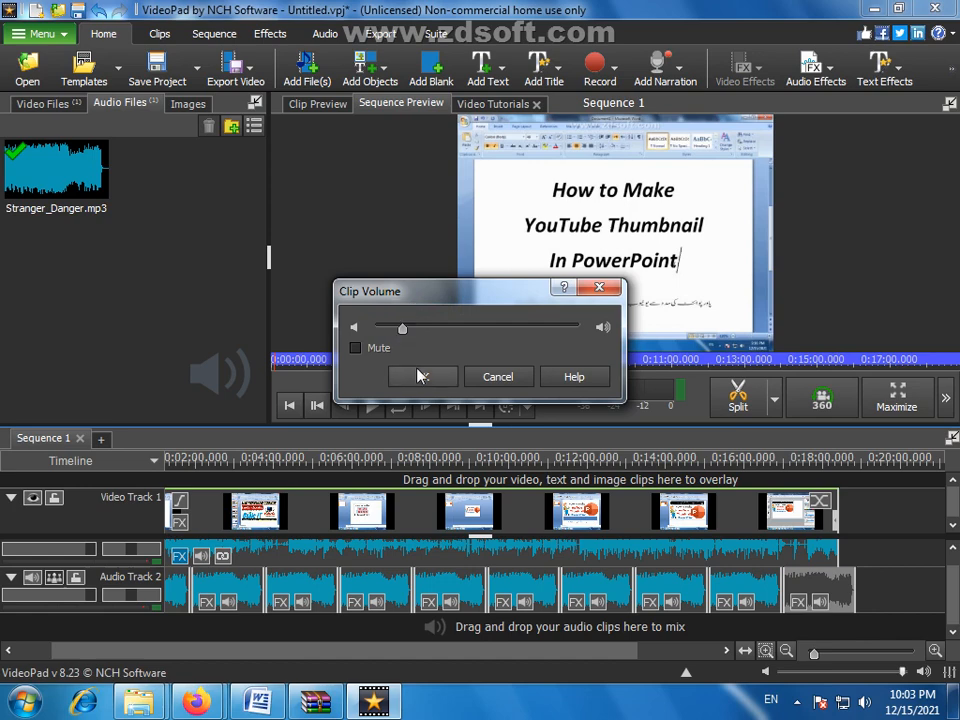
{"action": "left_click", "coordinate": [421, 376]}
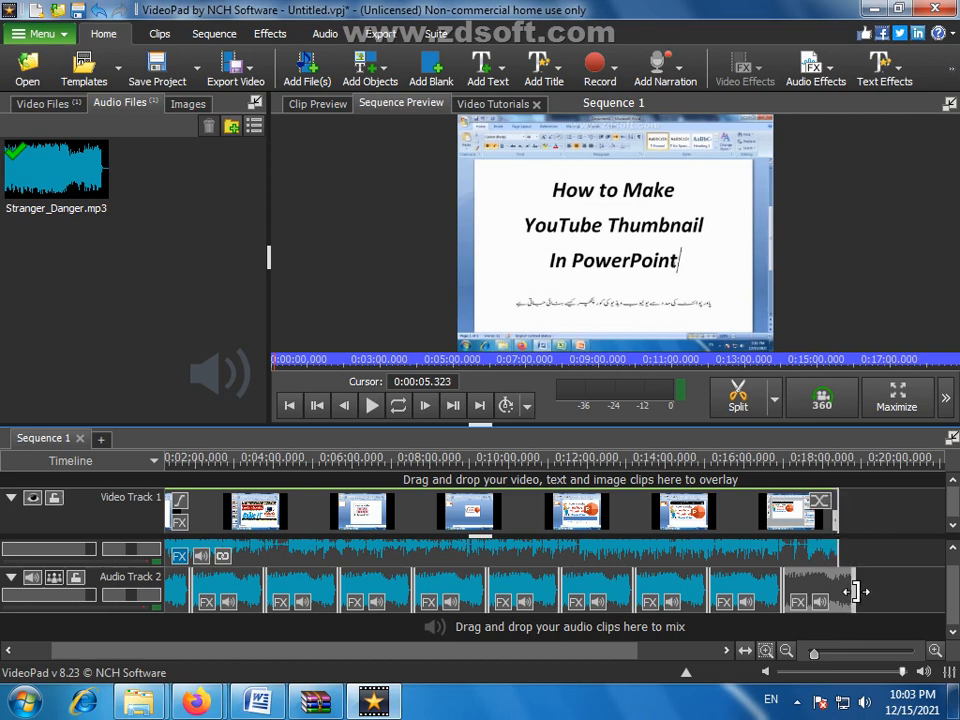
{"action": "left_click_drag", "start_coordinate": [855, 592], "coordinate": [838, 595]}
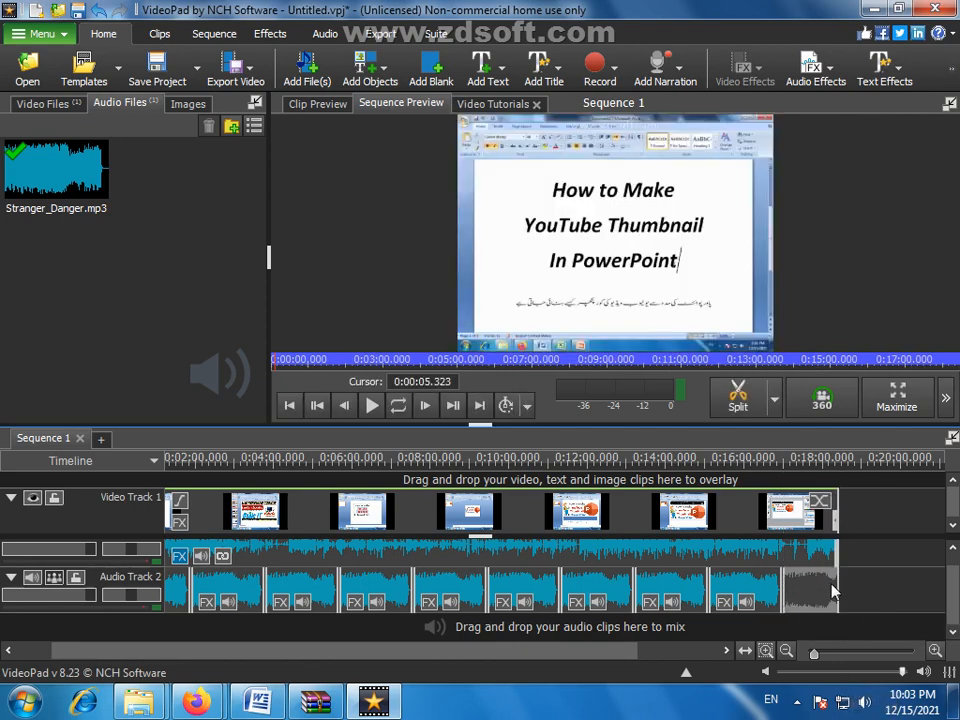
Lower the clip volumes of the ninth, eighth and seventh music clips on Audio Track 2 to roughly one-seventh of full level
{"action": "left_click", "coordinate": [743, 602]}
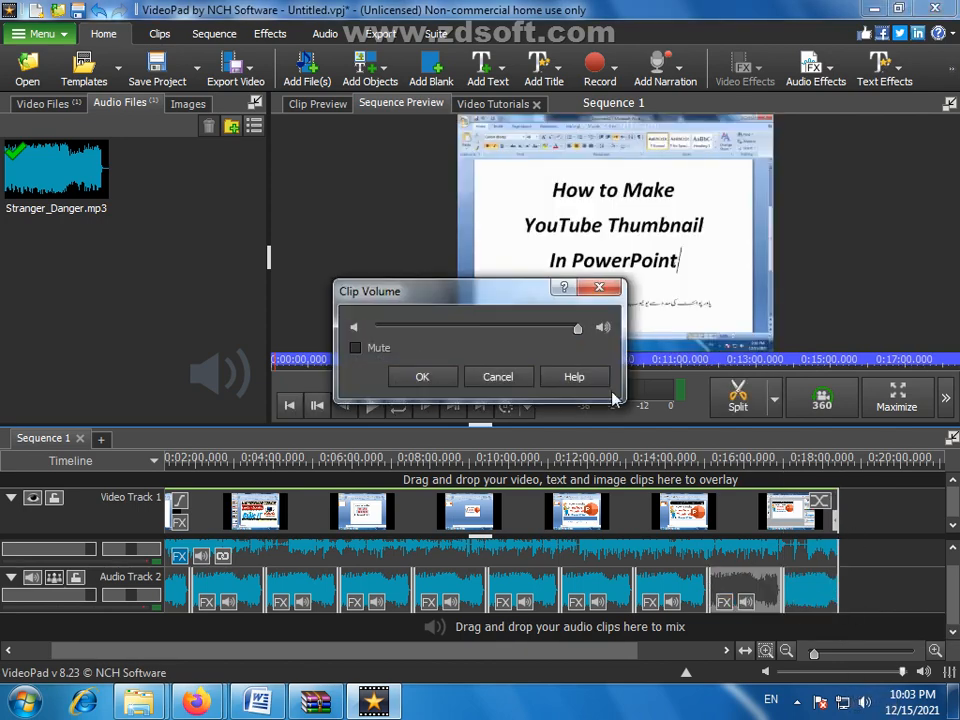
{"action": "left_click_drag", "start_coordinate": [578, 328], "coordinate": [399, 326]}
{"action": "left_click", "coordinate": [437, 378]}
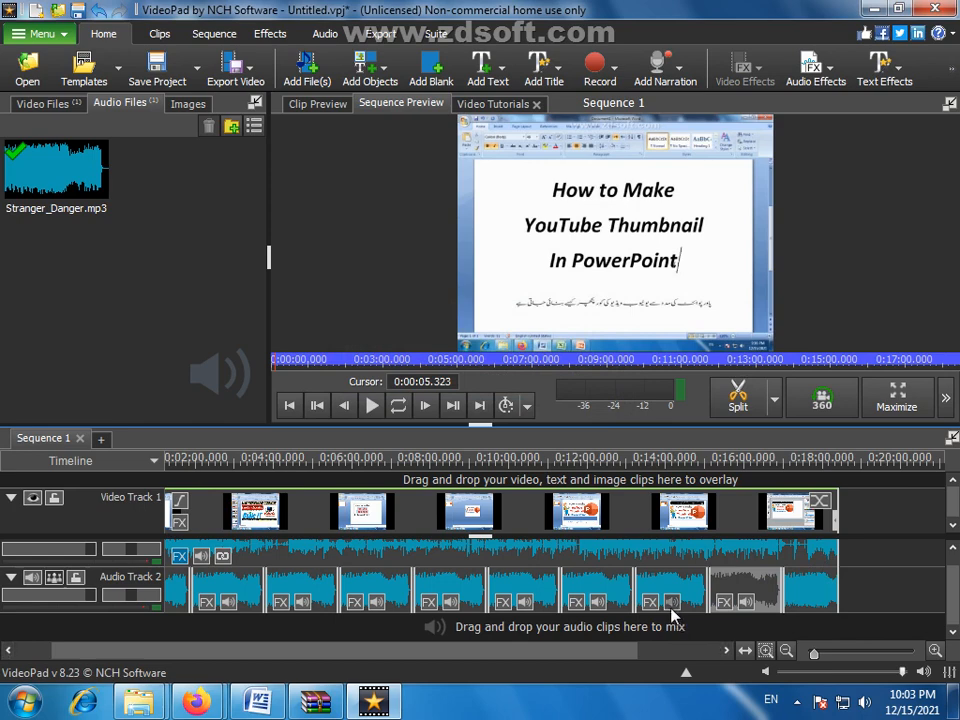
{"action": "left_click", "coordinate": [671, 603]}
{"action": "left_click_drag", "start_coordinate": [578, 328], "coordinate": [400, 330]}
{"action": "left_click", "coordinate": [422, 377]}
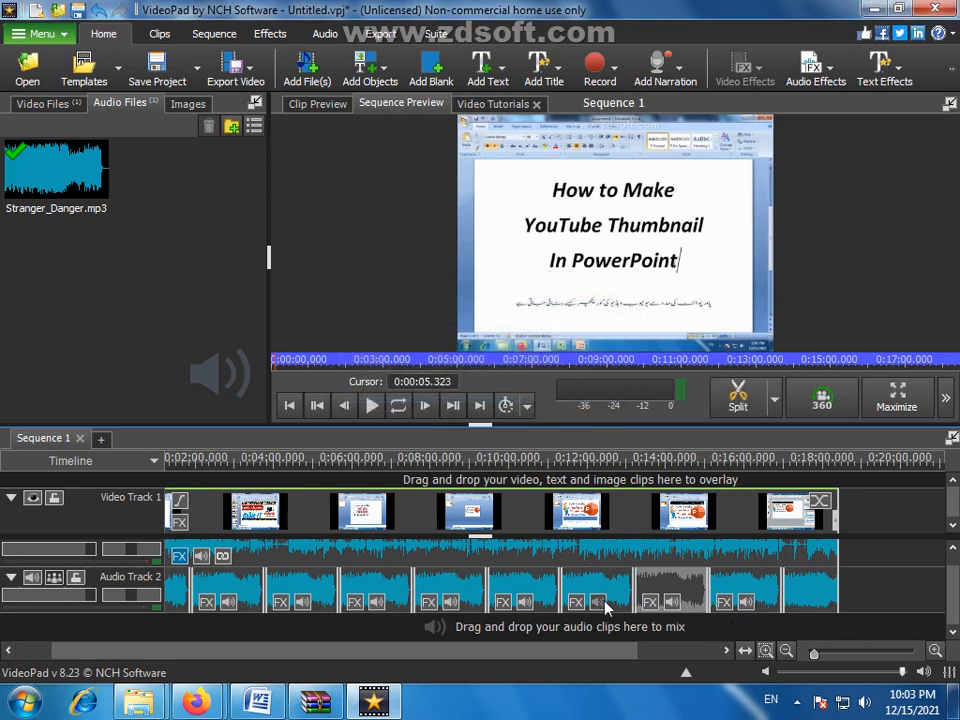
{"action": "left_click", "coordinate": [598, 601]}
{"action": "left_click_drag", "start_coordinate": [578, 340], "coordinate": [403, 331]}
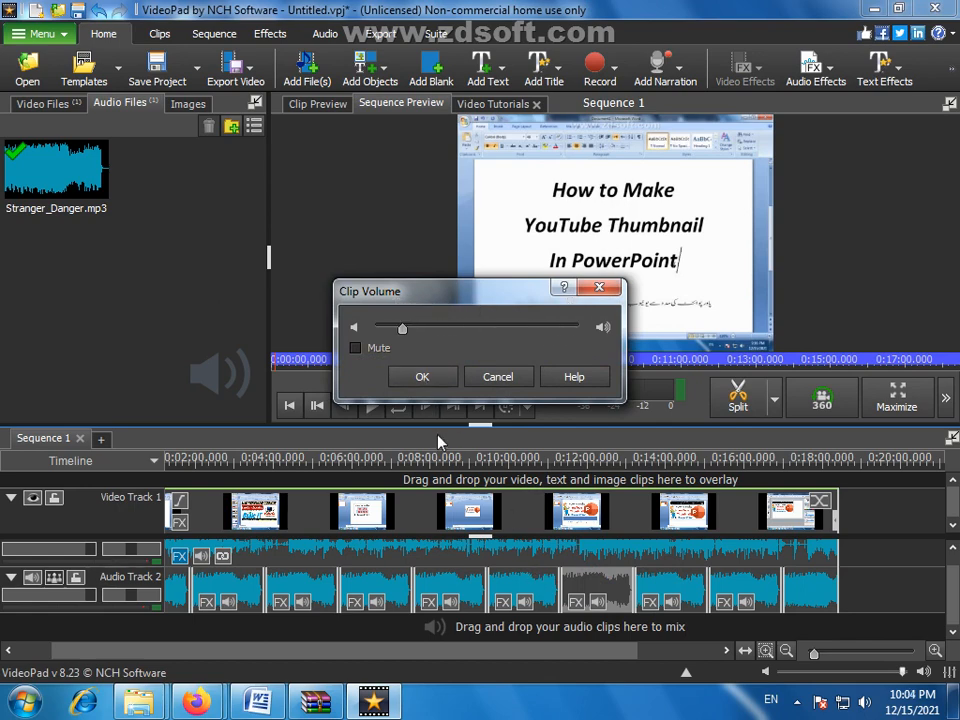
{"action": "left_click", "coordinate": [443, 375]}
Set the clip volume of the sixth music clip on Audio Track 2 to 13 and of the fifth to 14
{"action": "left_click", "coordinate": [523, 608]}
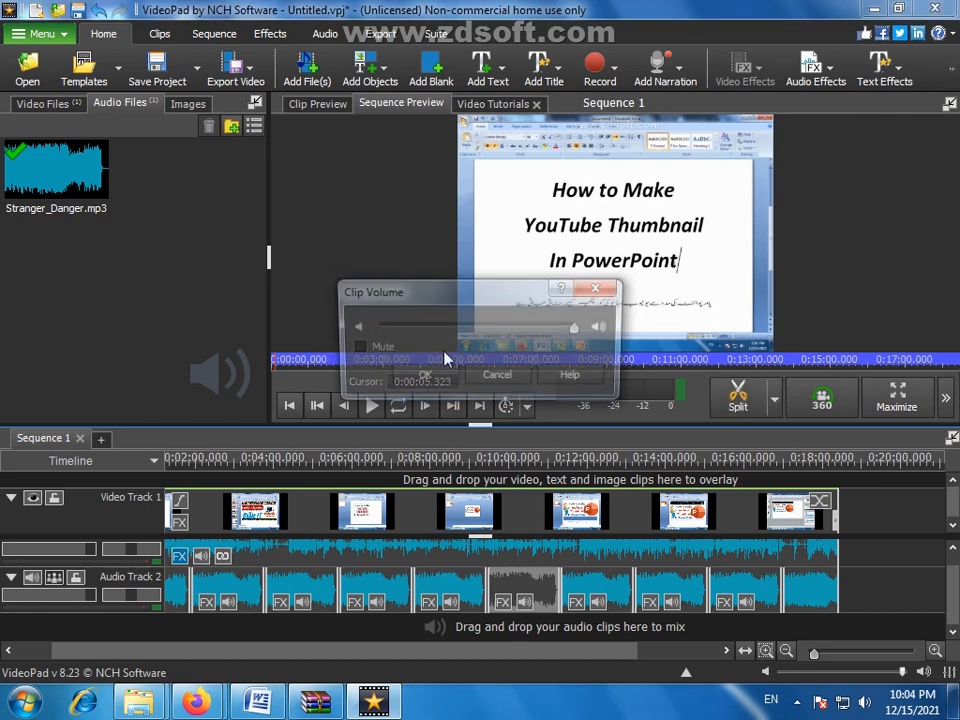
{"action": "left_click_drag", "start_coordinate": [576, 328], "coordinate": [406, 331]}
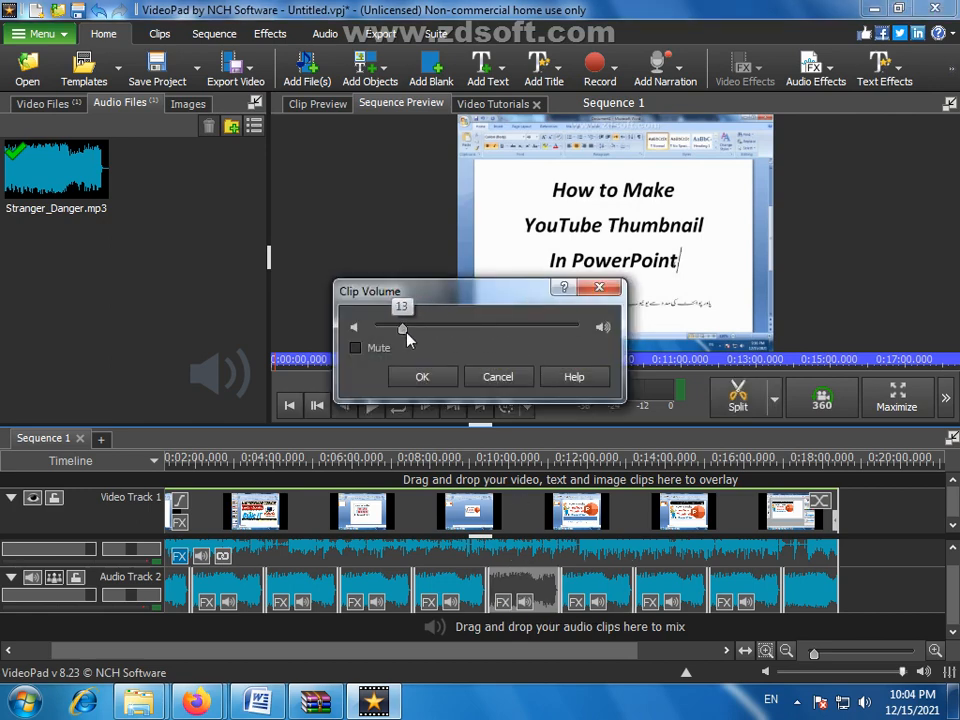
{"action": "left_click", "coordinate": [422, 377]}
{"action": "left_click", "coordinate": [453, 603]}
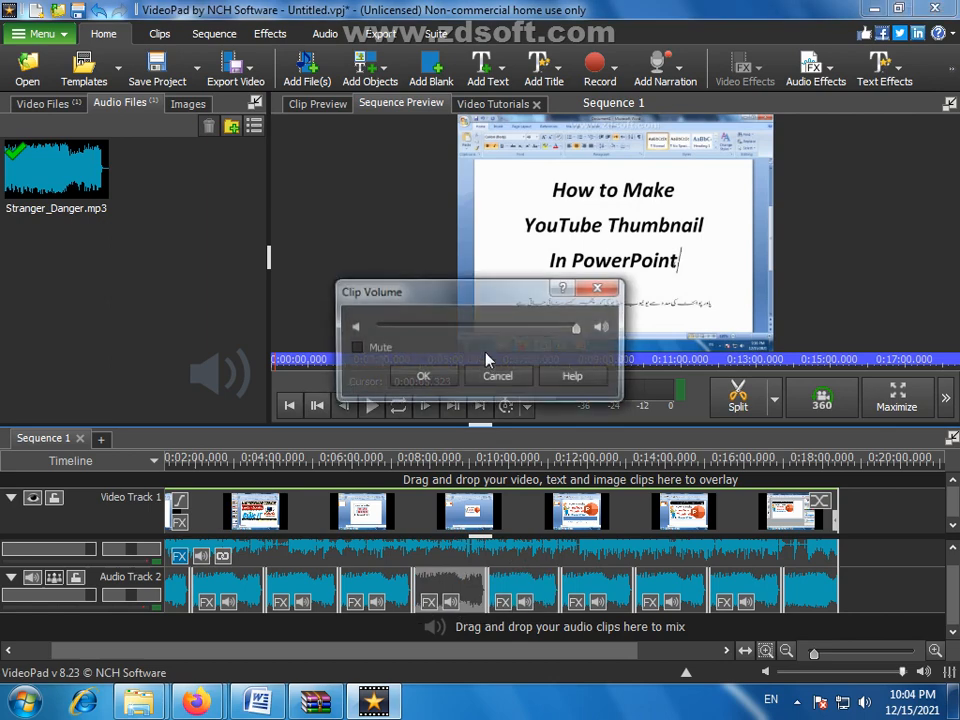
{"action": "left_click_drag", "start_coordinate": [577, 328], "coordinate": [412, 333]}
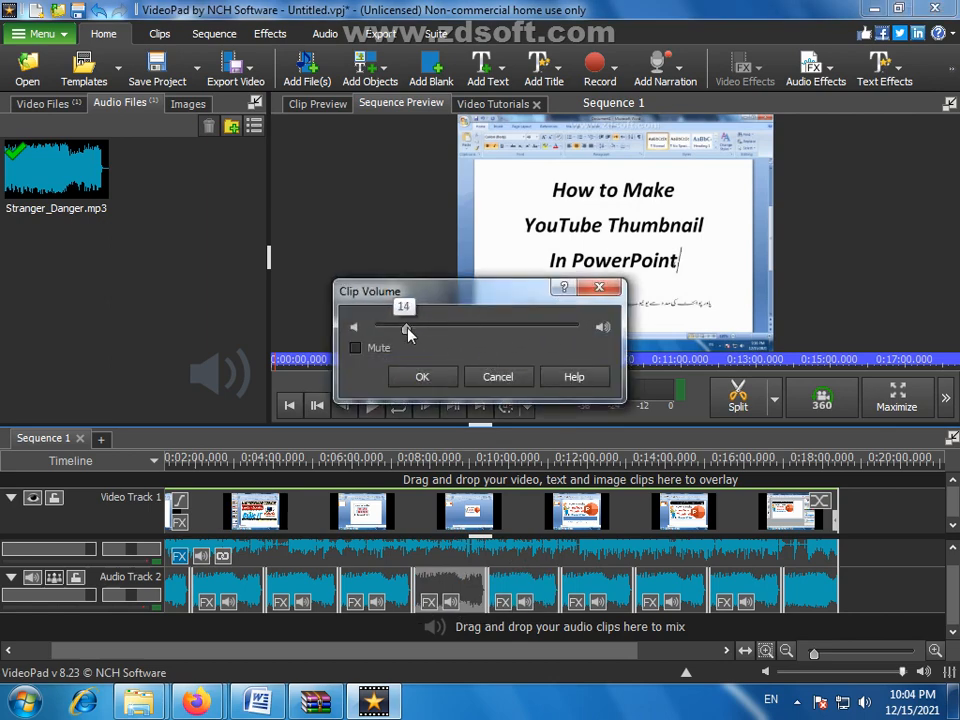
{"action": "left_click", "coordinate": [432, 378]}
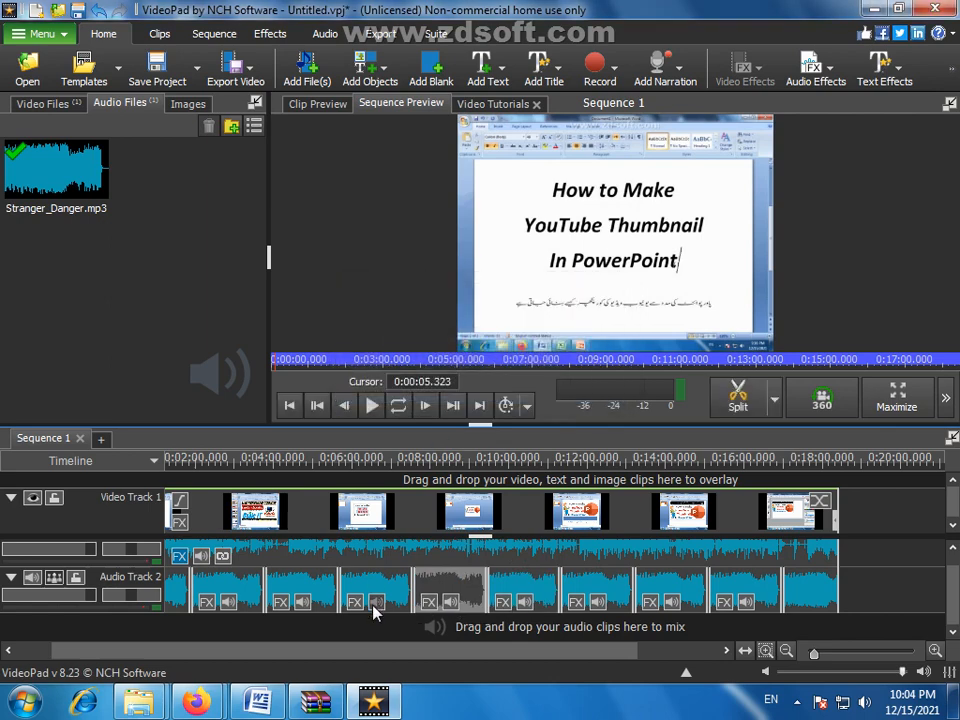
Lower the fourth and third music clips on Audio Track 2 to roughly one-seventh volume, and set the second clip's volume to 14
{"action": "left_click", "coordinate": [376, 602]}
{"action": "left_click_drag", "start_coordinate": [577, 330], "coordinate": [404, 330]}
{"action": "left_click", "coordinate": [422, 377]}
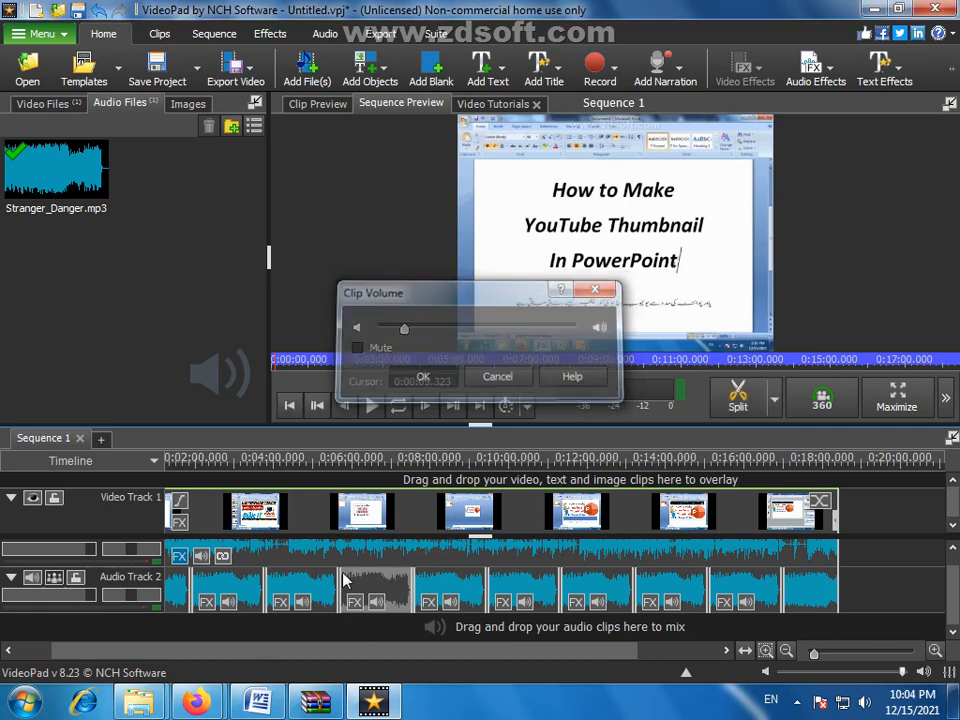
{"action": "left_click", "coordinate": [302, 603]}
{"action": "left_click_drag", "start_coordinate": [577, 336], "coordinate": [402, 345]}
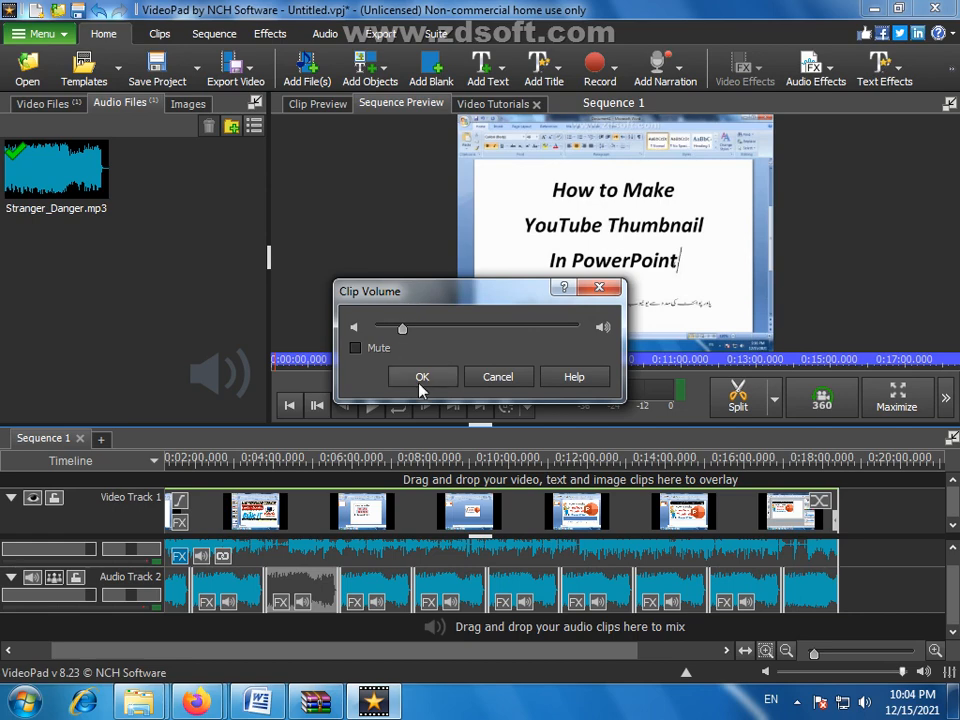
{"action": "left_click", "coordinate": [422, 377]}
{"action": "left_click", "coordinate": [228, 601]}
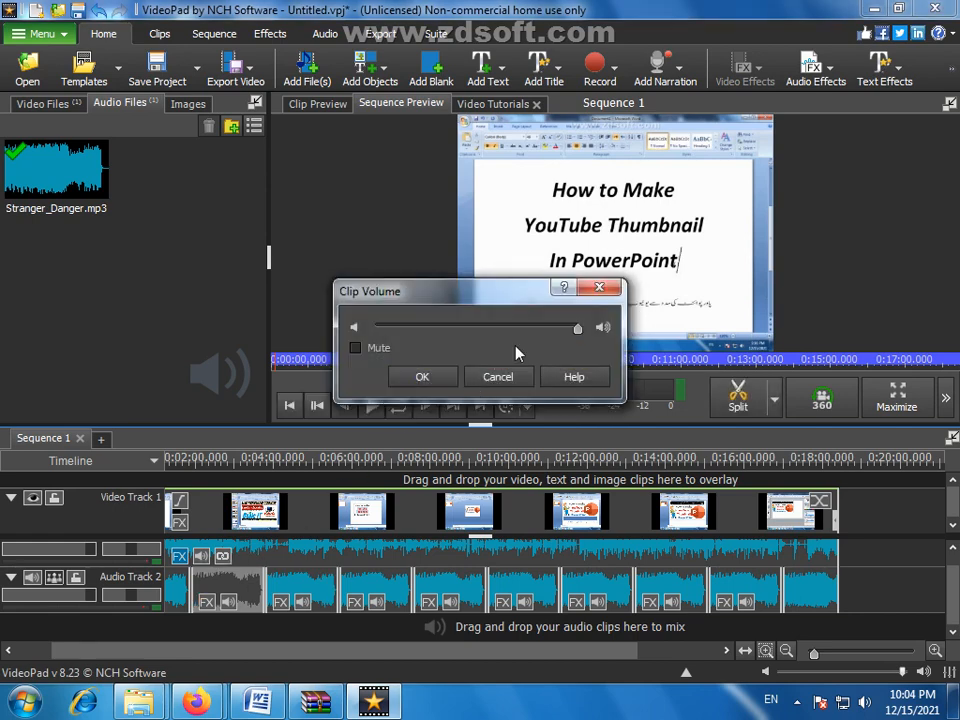
{"action": "left_click_drag", "start_coordinate": [578, 329], "coordinate": [408, 343]}
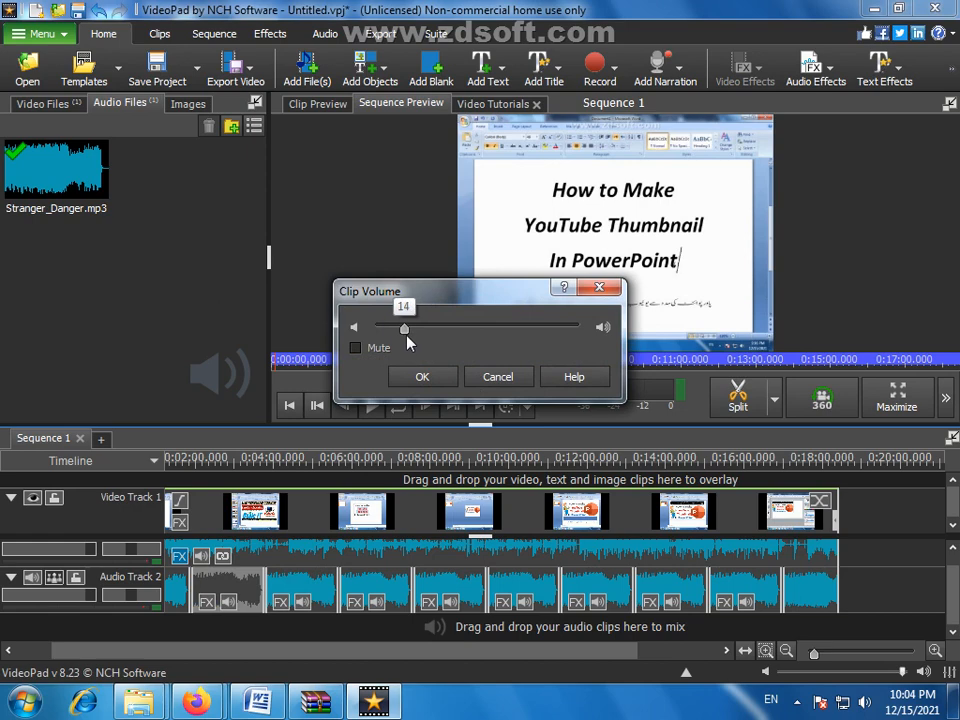
{"action": "left_click", "coordinate": [422, 377]}
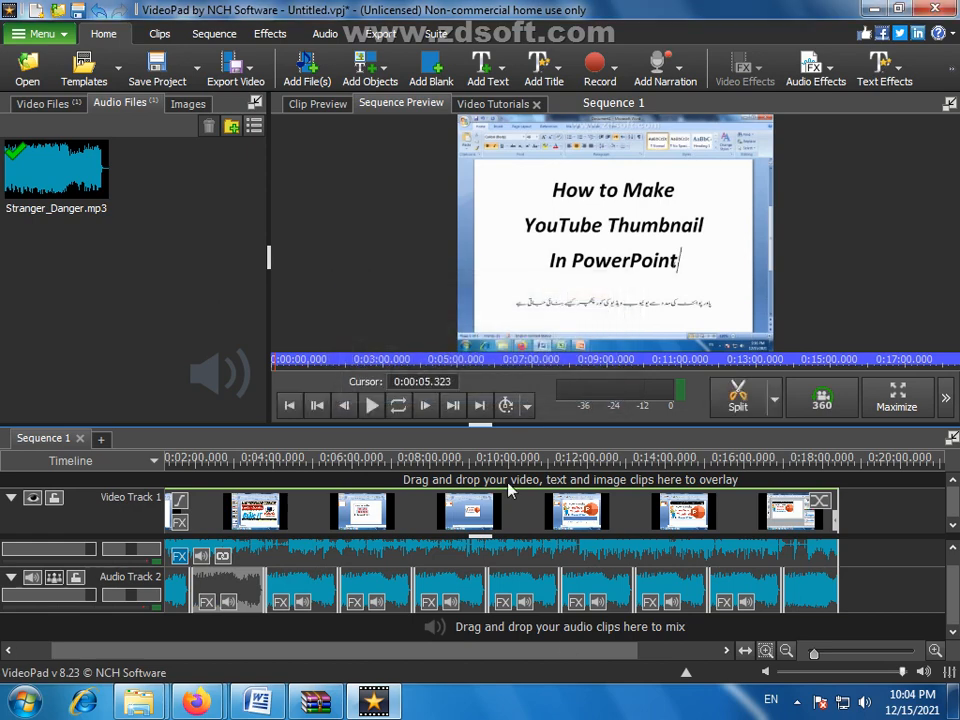
{"action": "left_click_drag", "start_coordinate": [565, 651], "coordinate": [489, 654]}
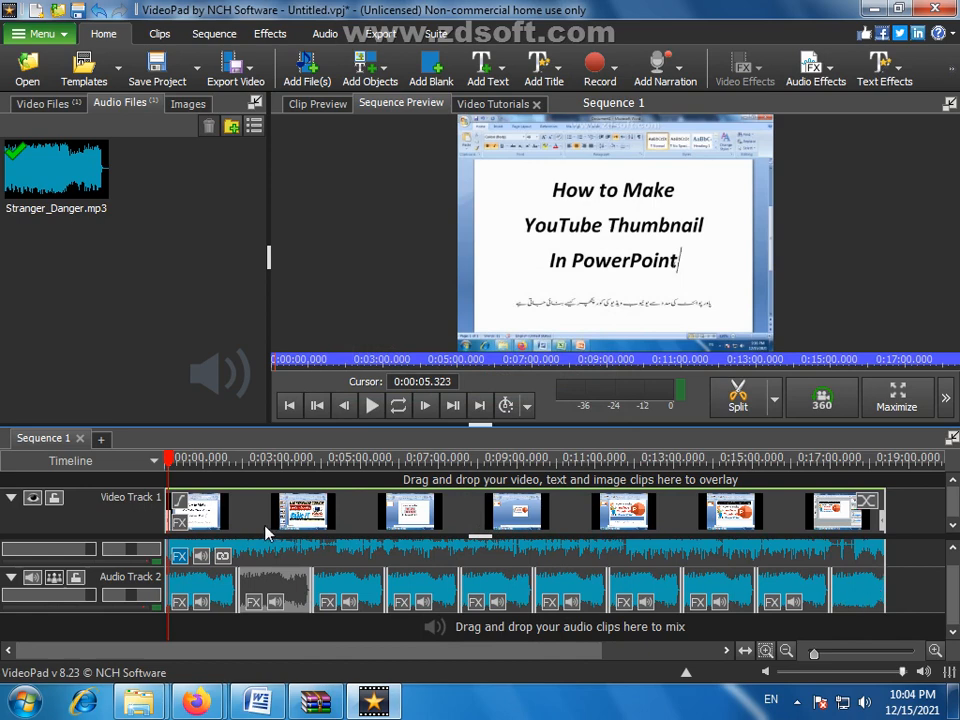
Preview the sequence from its start, scrub through to the end of the video, and return the playhead to the start
{"action": "left_click_drag", "start_coordinate": [175, 460], "coordinate": [163, 456]}
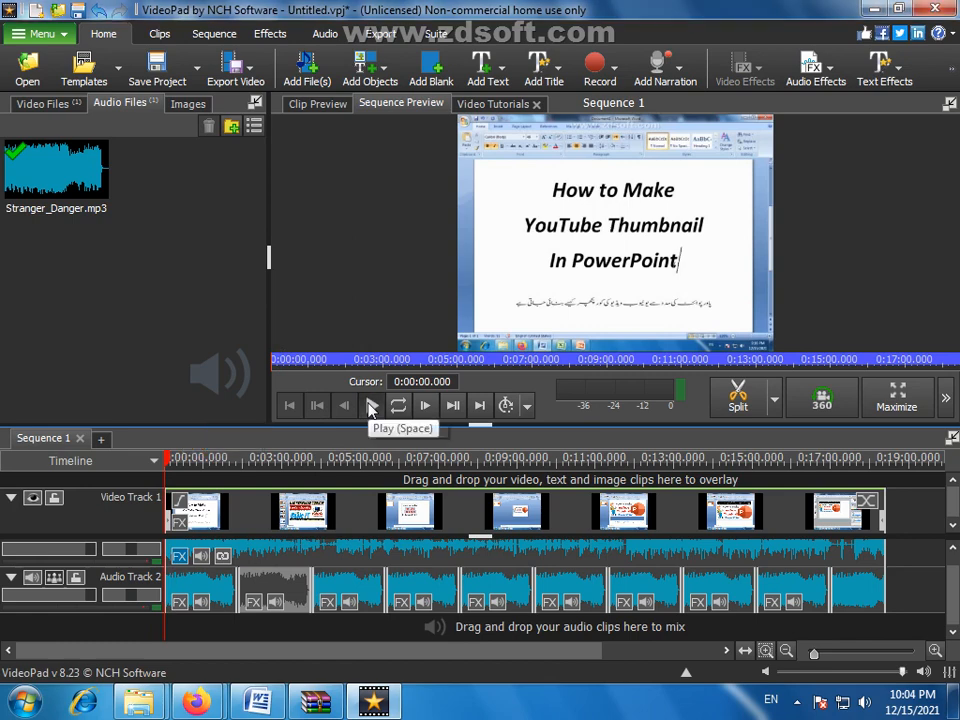
{"action": "left_click", "coordinate": [370, 405]}
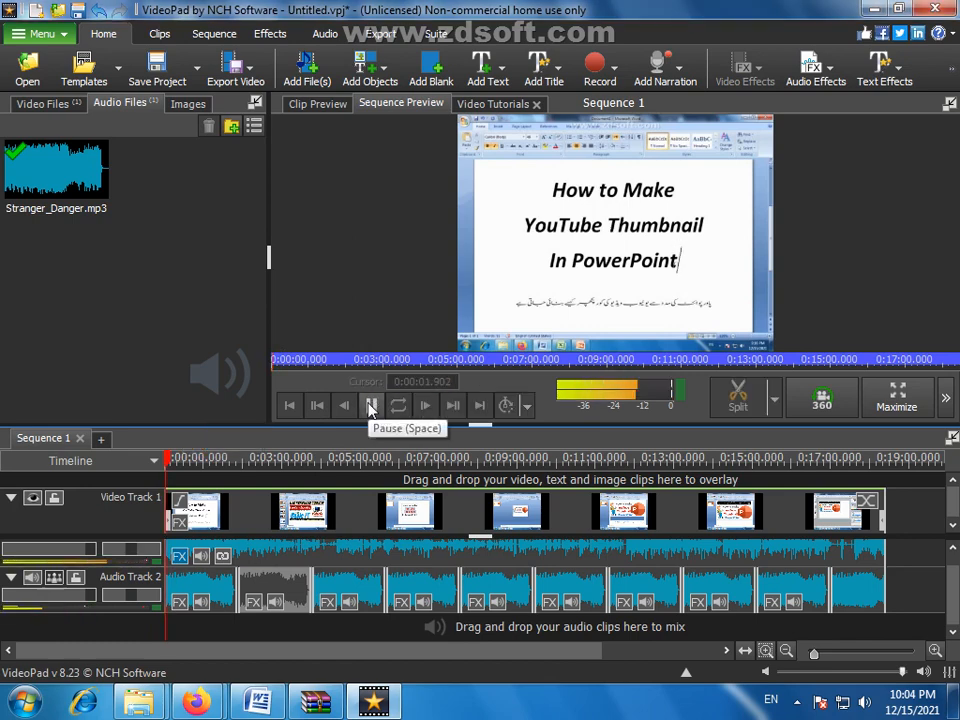
{"action": "left_click", "coordinate": [370, 405]}
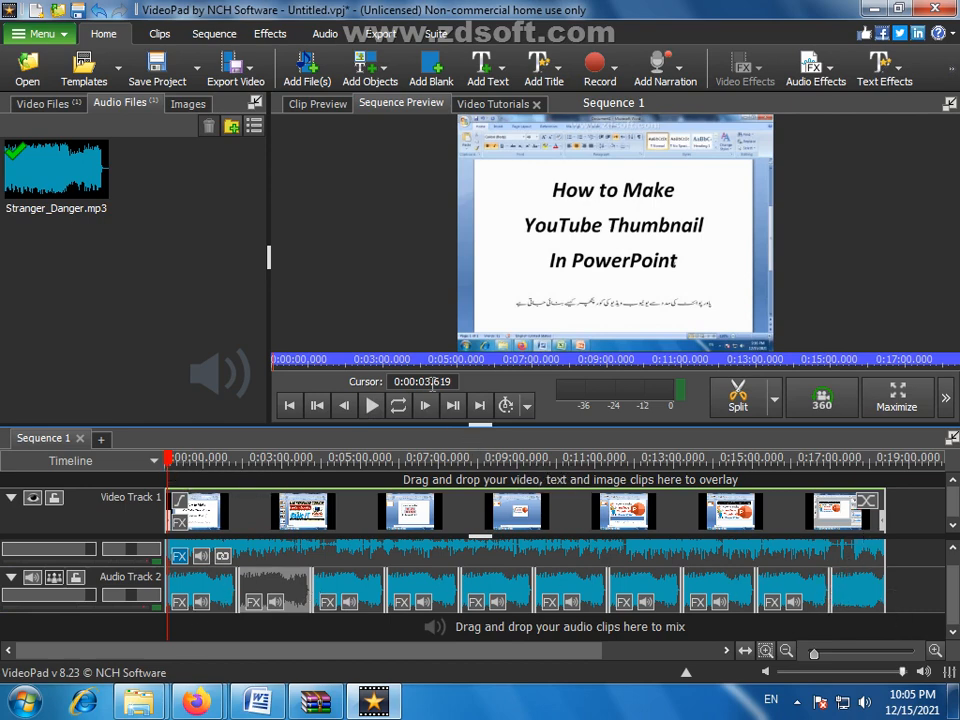
{"action": "left_click_drag", "start_coordinate": [195, 458], "coordinate": [890, 463]}
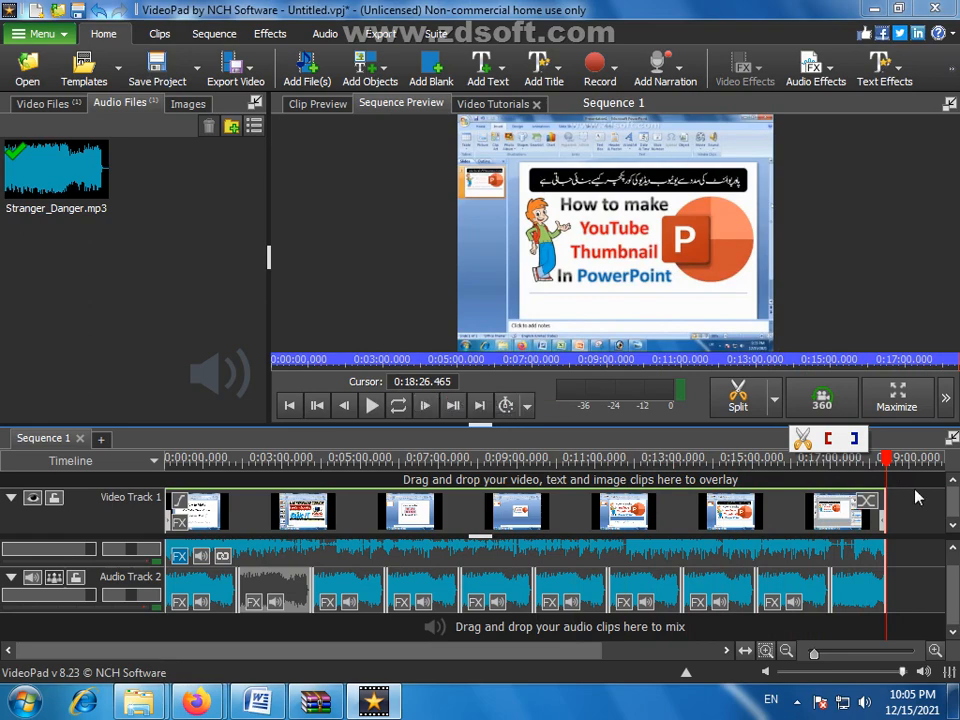
{"action": "left_click", "coordinate": [412, 461]}
{"action": "left_click_drag", "start_coordinate": [390, 470], "coordinate": [164, 460]}
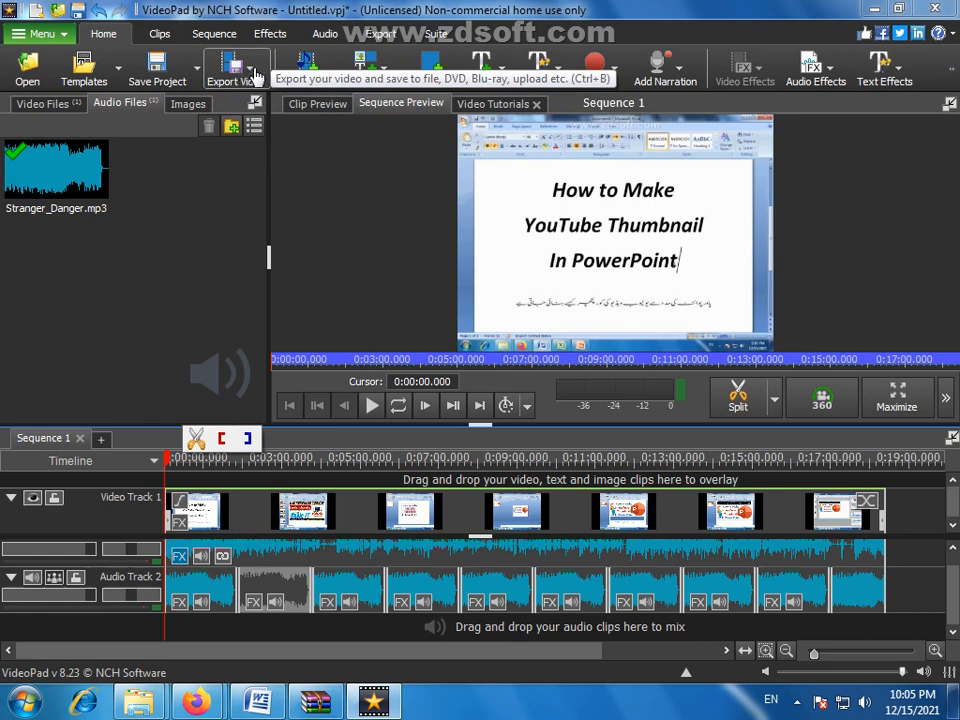
Set up a video file export with E:\My Youtube\Live Class Recording as the save folder
{"action": "left_click", "coordinate": [253, 77]}
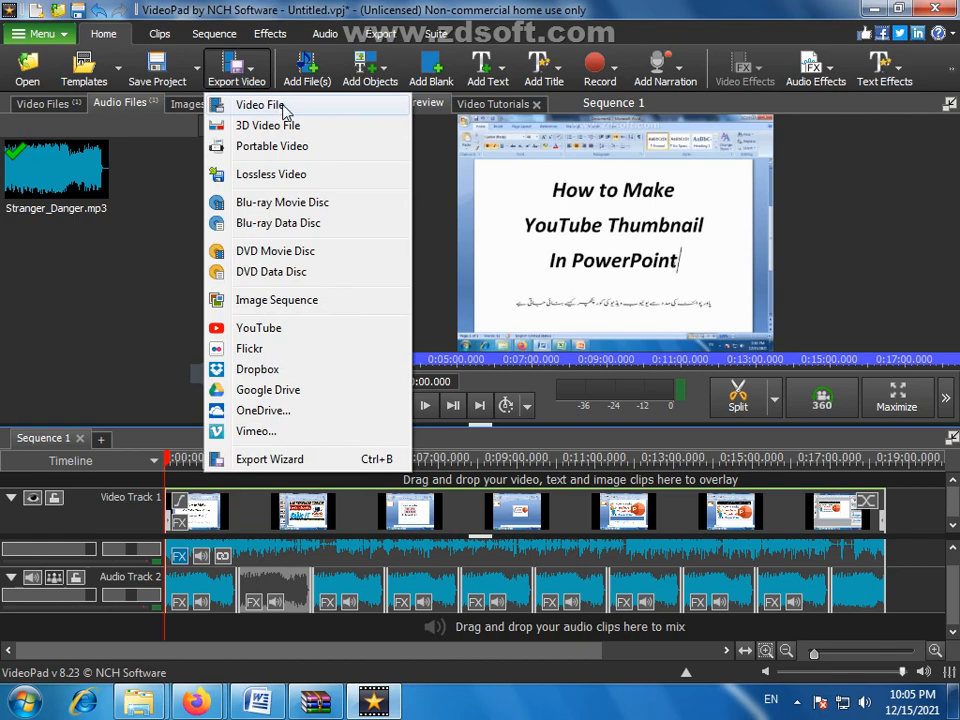
{"action": "left_click", "coordinate": [284, 108]}
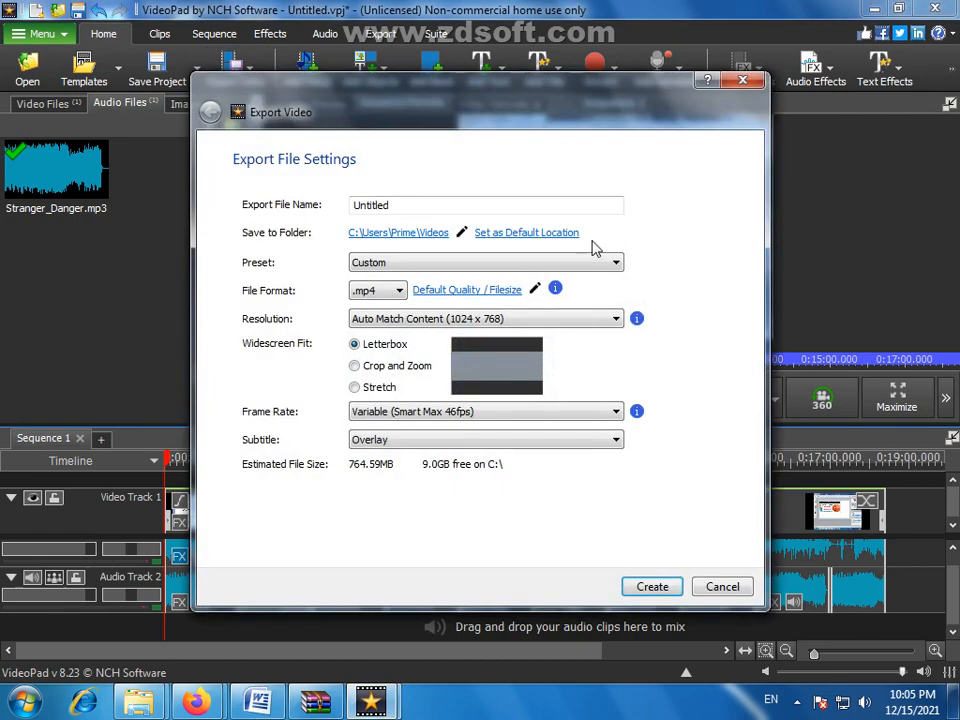
{"action": "left_click_drag", "start_coordinate": [402, 206], "coordinate": [348, 205]}
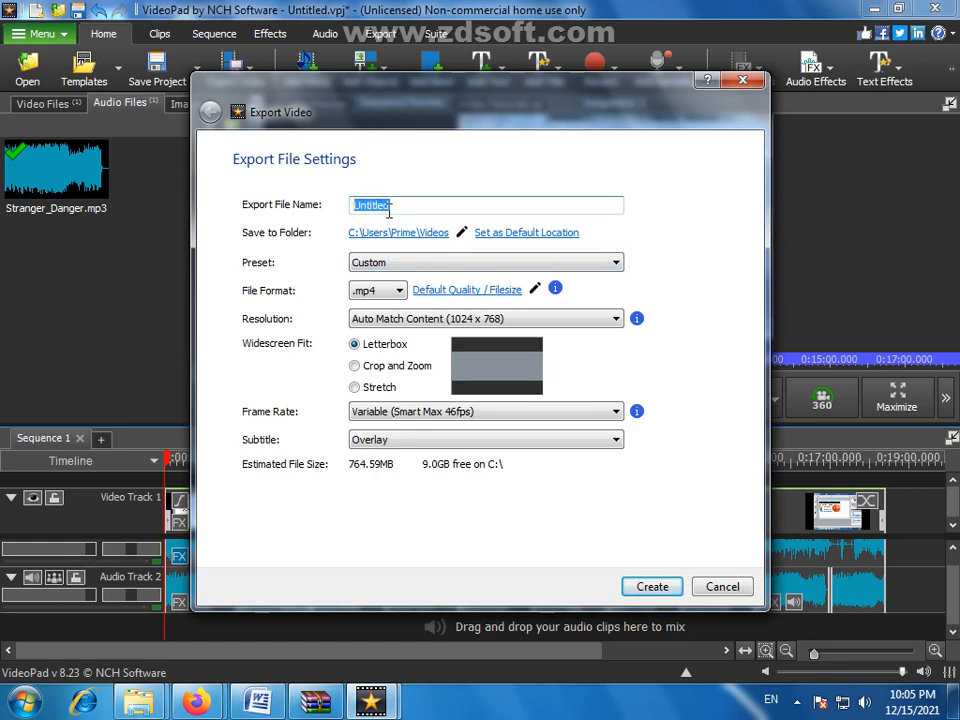
{"action": "left_click", "coordinate": [393, 204]}
{"action": "left_click_drag", "start_coordinate": [411, 207], "coordinate": [352, 210]}
{"action": "left_click", "coordinate": [393, 234]}
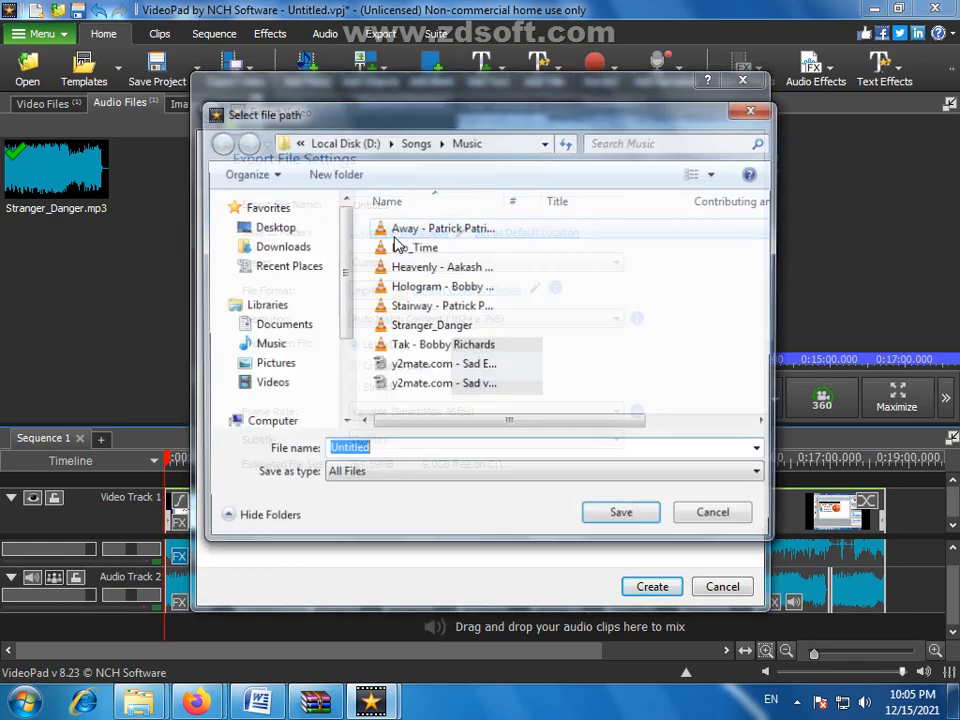
{"action": "scroll", "coordinate": [343, 343], "scroll_direction": "down", "scroll_amount": 3}
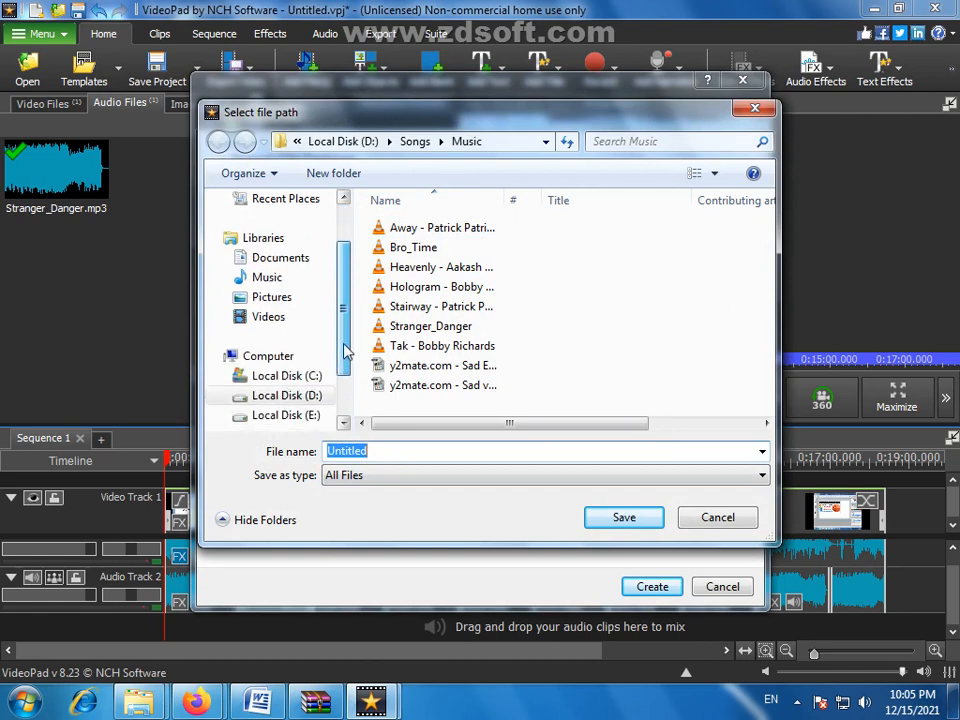
{"action": "left_click", "coordinate": [260, 398]}
{"action": "double_click", "coordinate": [420, 363]}
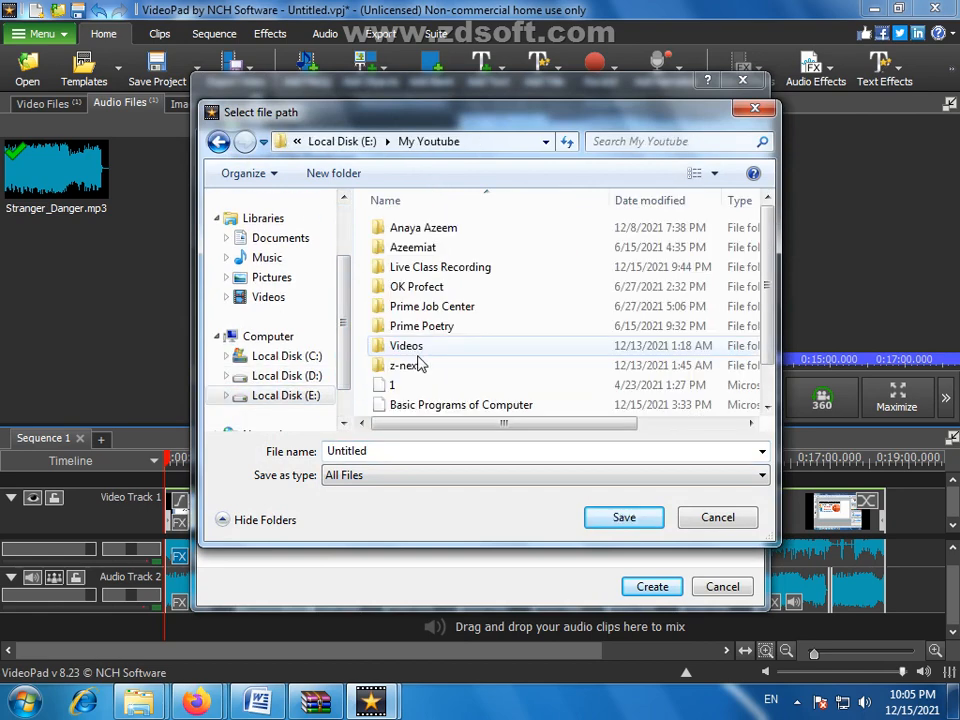
{"action": "double_click", "coordinate": [439, 266]}
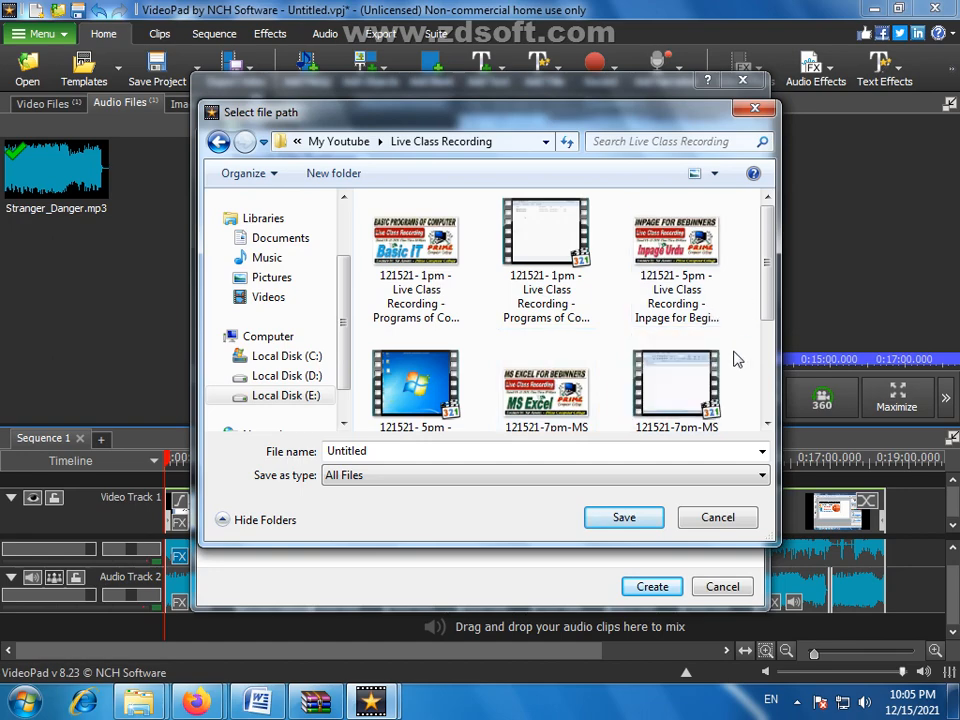
{"action": "left_click", "coordinate": [643, 517]}
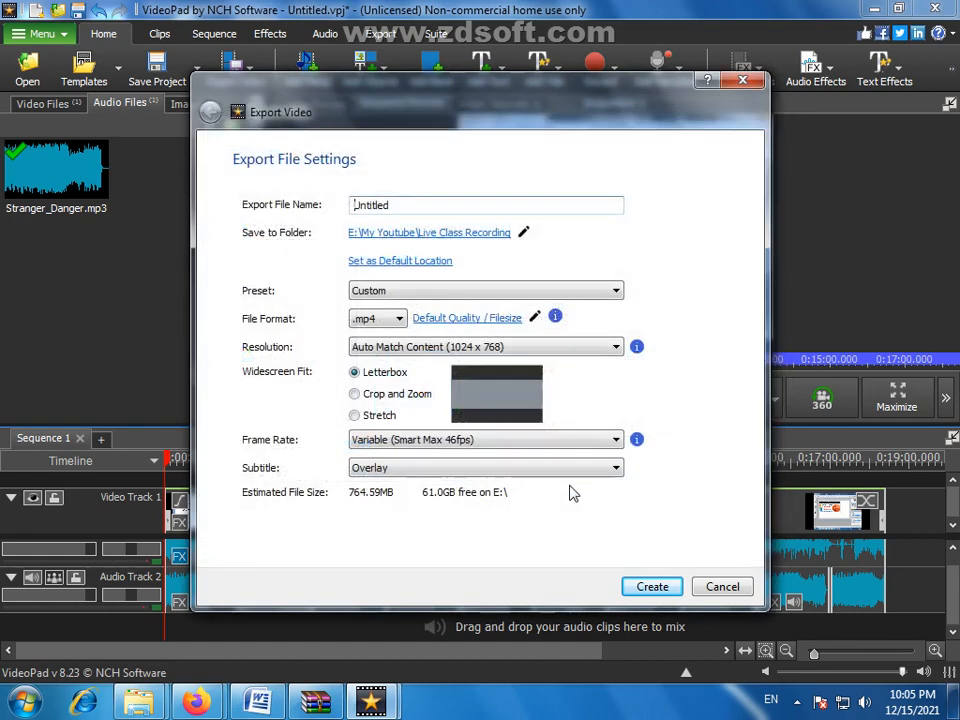
Check the available file formats and presets, keep .mp4 and Custom, and start creating the exported video
{"action": "left_click", "coordinate": [399, 321]}
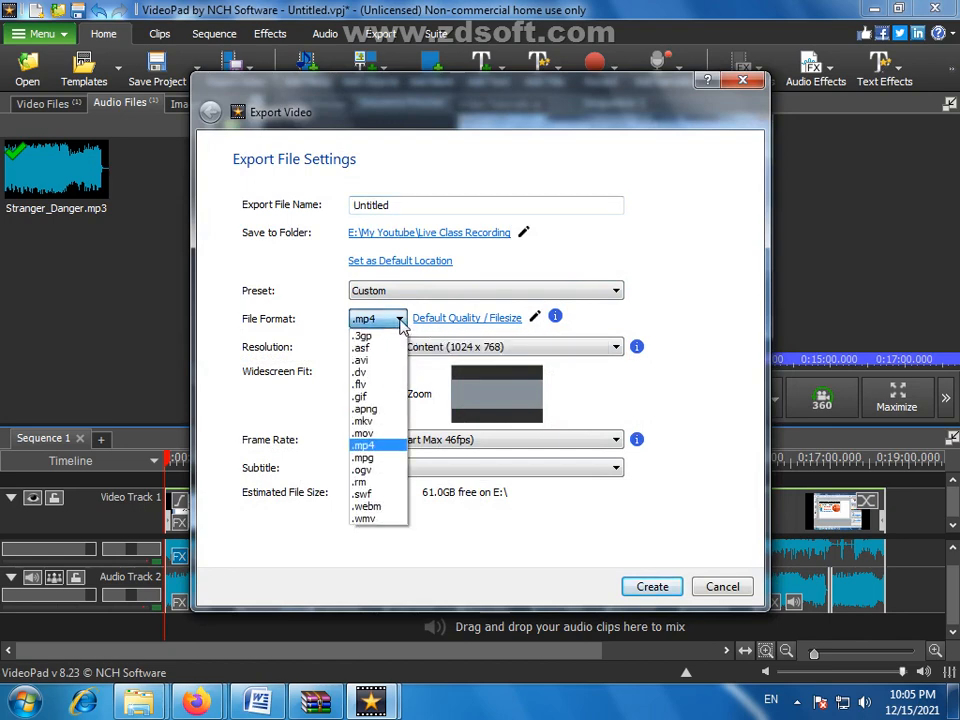
{"action": "left_click", "coordinate": [399, 322]}
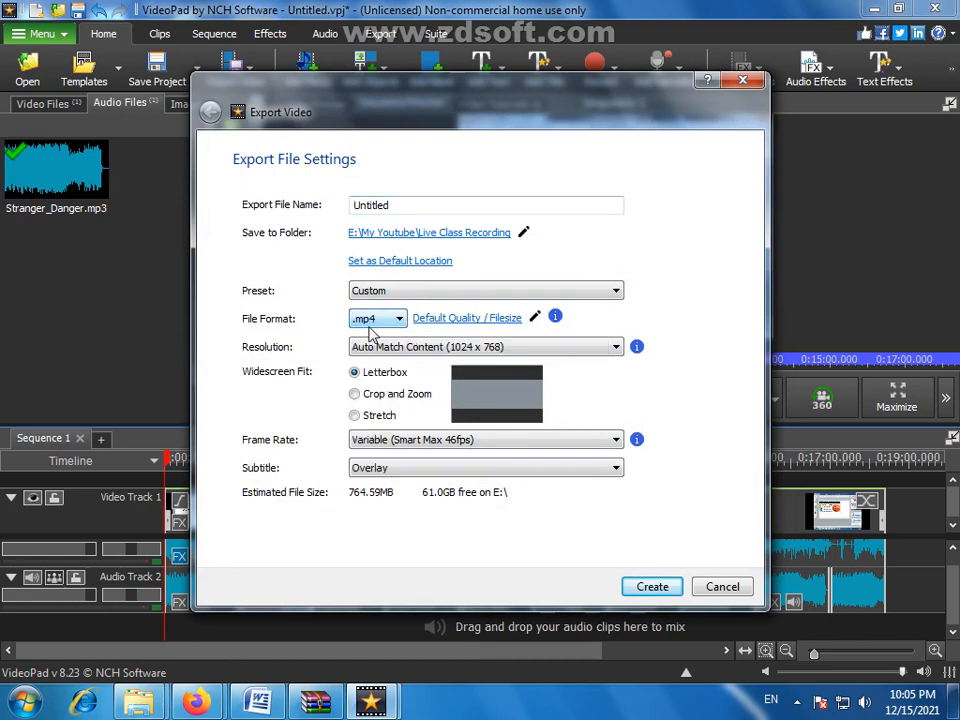
{"action": "left_click", "coordinate": [617, 293]}
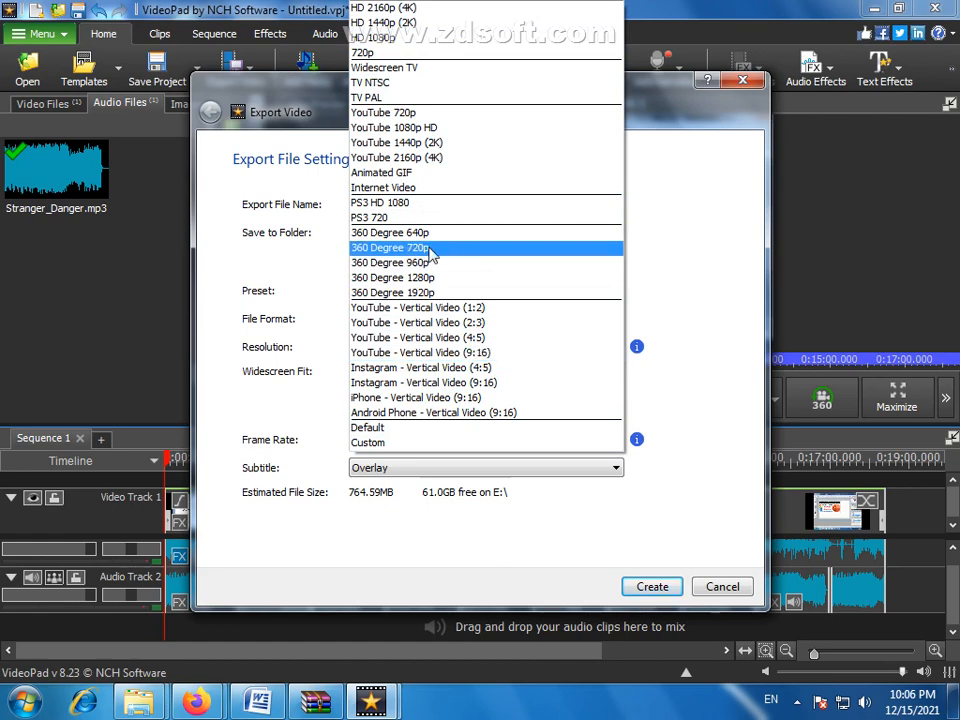
{"action": "left_click", "coordinate": [659, 499]}
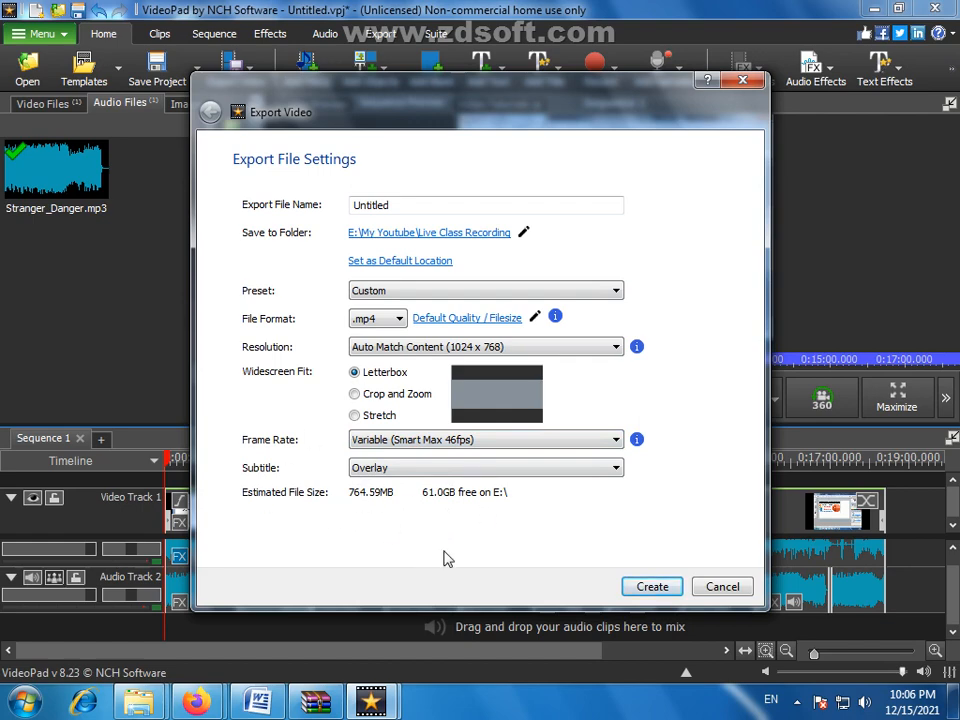
{"action": "left_click", "coordinate": [652, 587]}
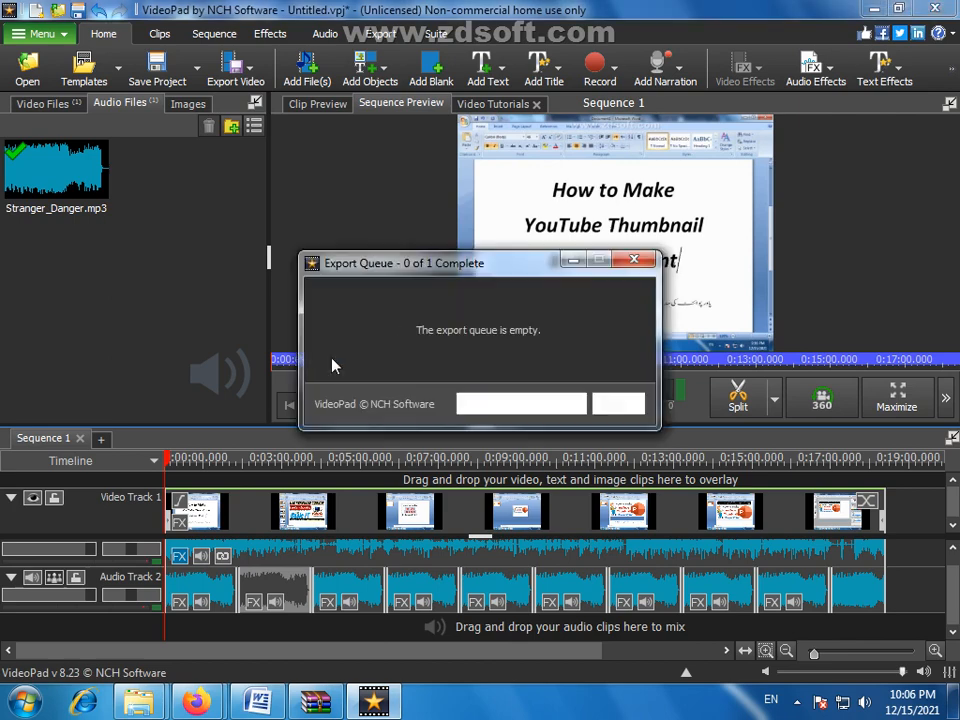
Remove the completed Untitled.mp4 entry from the export queue and close the queue
{"action": "left_click_drag", "start_coordinate": [550, 263], "coordinate": [561, 291]}
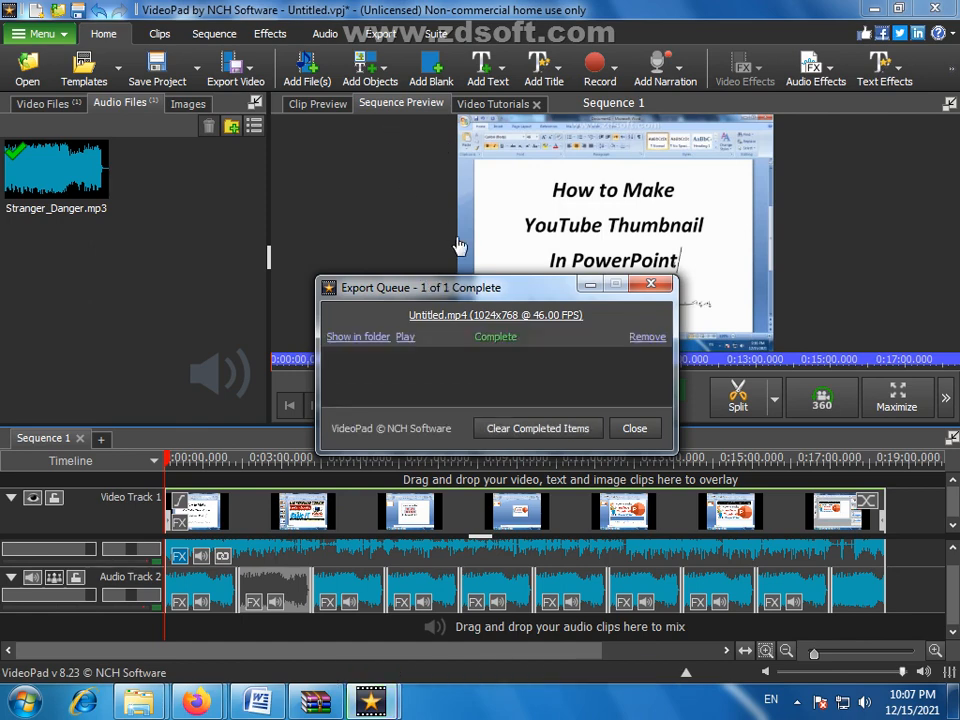
{"action": "left_click_drag", "start_coordinate": [530, 296], "coordinate": [500, 293]}
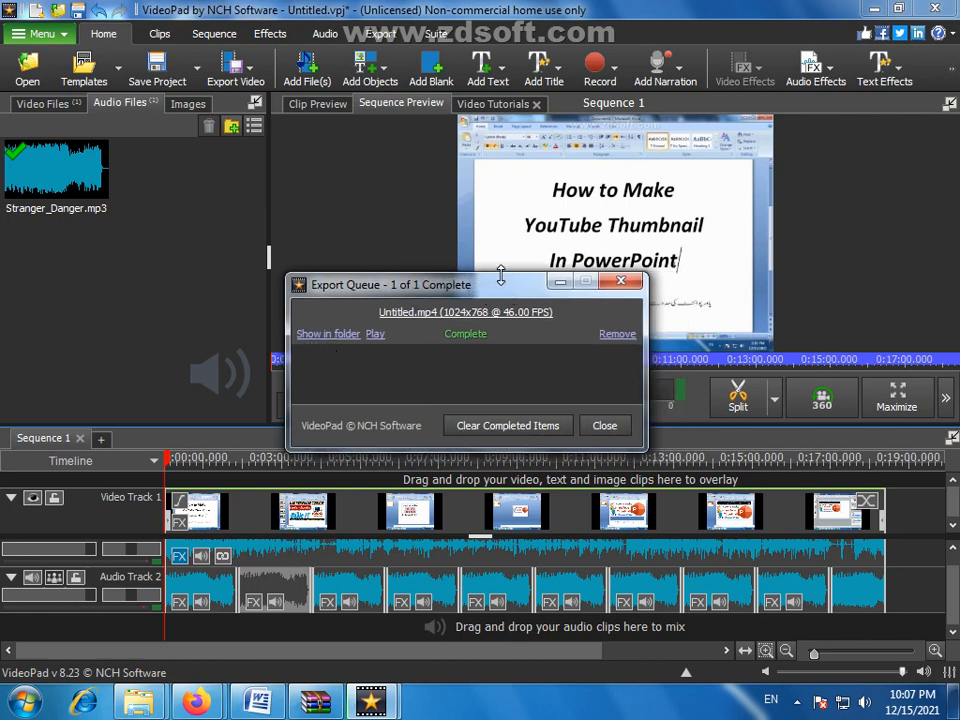
{"action": "left_click", "coordinate": [614, 335]}
{"action": "left_click", "coordinate": [604, 426]}
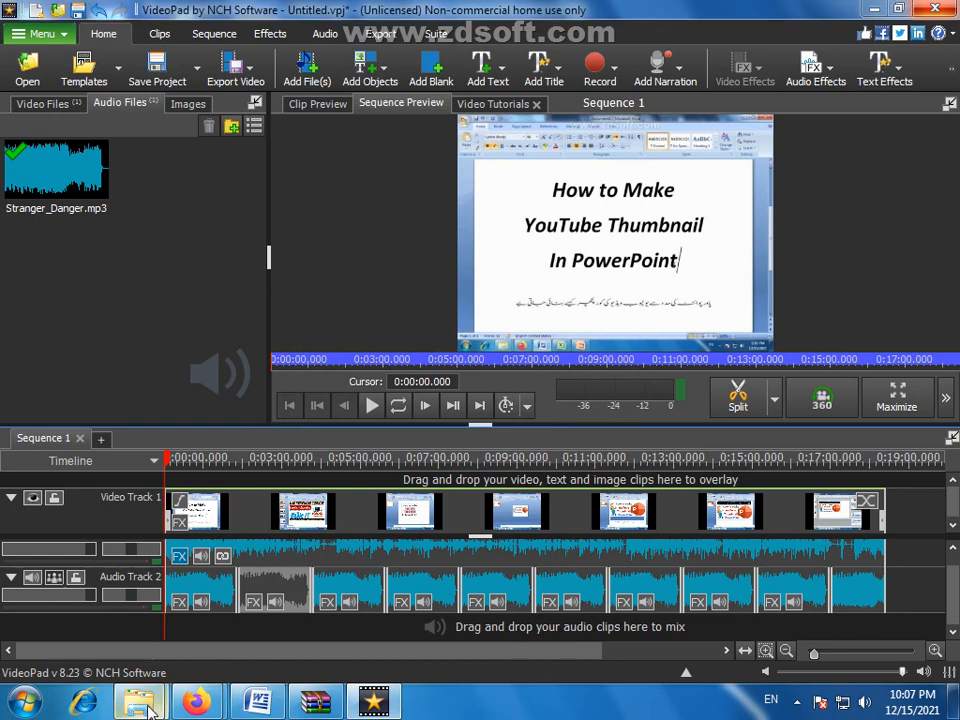
Switch to the Live Class Recording folder in Windows Explorer and briefly play the original How to Make Youtube Thembnail in powerpoint video
{"action": "mouse_move", "coordinate": [139, 700]}
{"action": "left_click", "coordinate": [171, 610]}
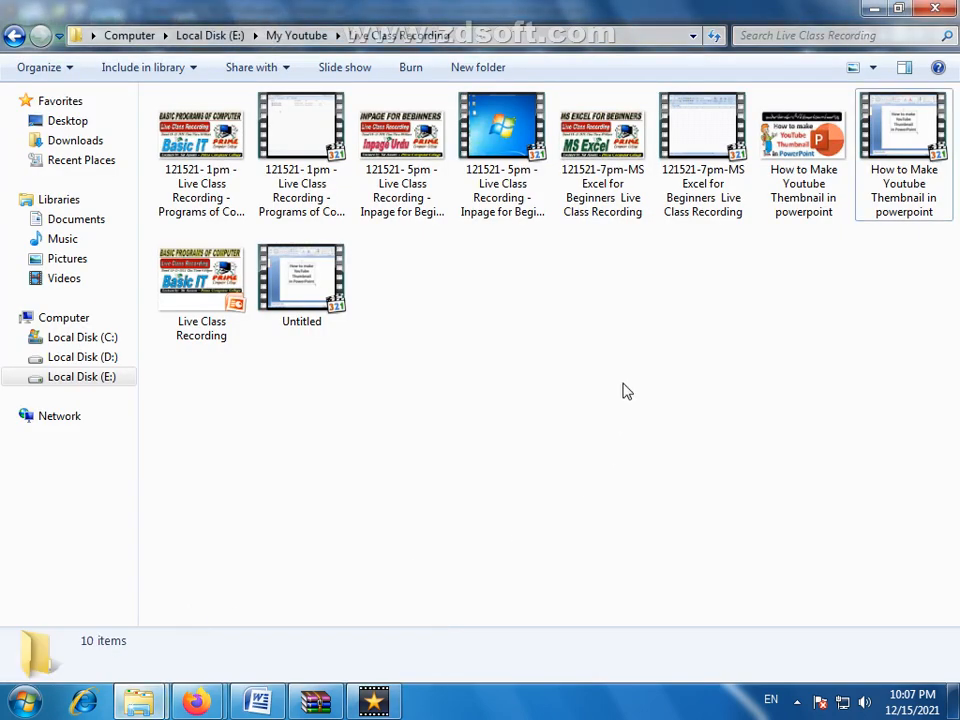
{"action": "left_click", "coordinate": [305, 285]}
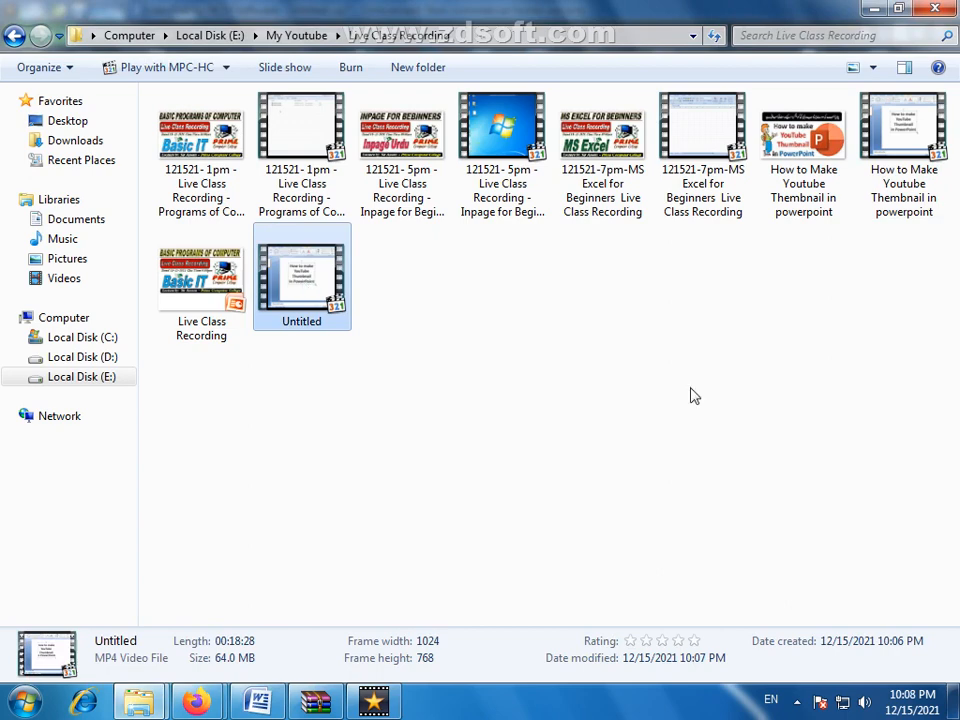
{"action": "left_click", "coordinate": [905, 145]}
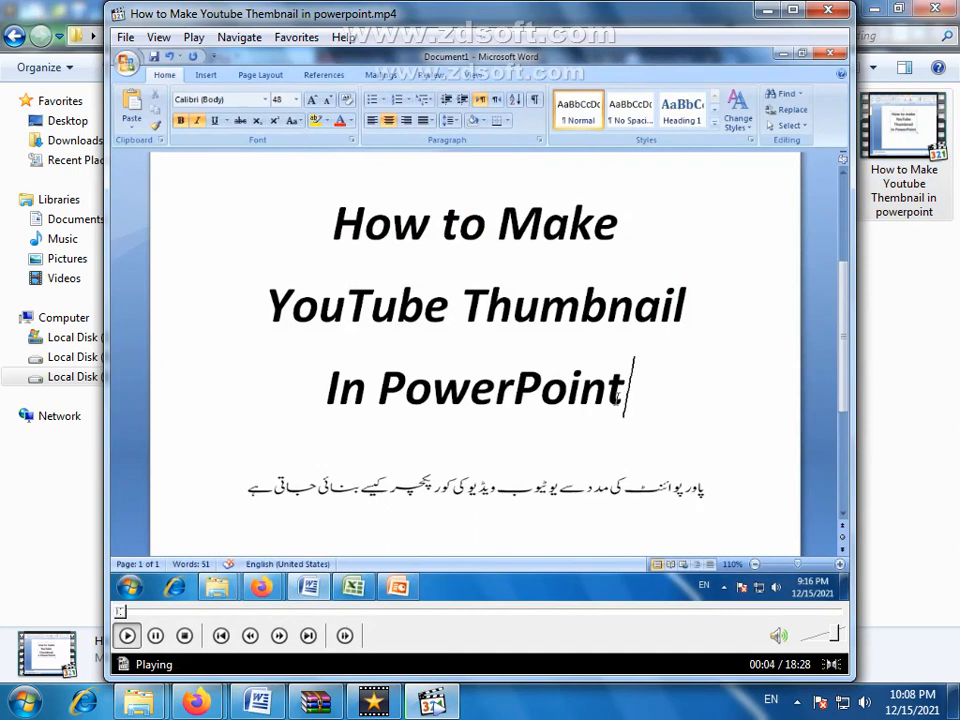
{"action": "left_click", "coordinate": [537, 346]}
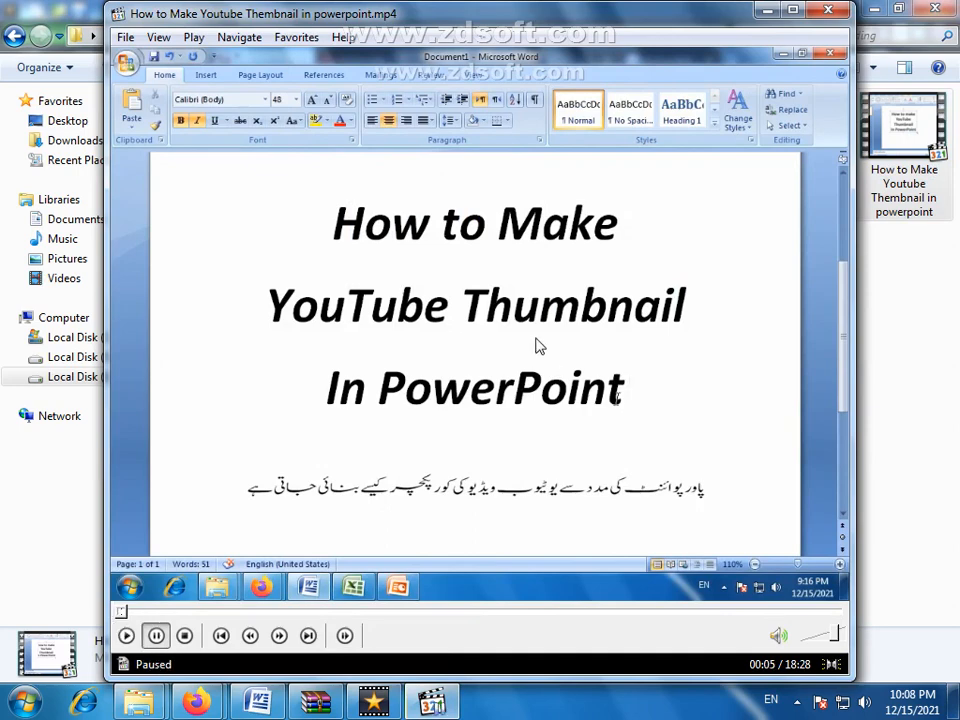
Play the exported Untitled.mp4 for comparison, sample several points along its length, and close the player
{"action": "left_click_drag", "start_coordinate": [263, 13], "coordinate": [513, 14]}
{"action": "left_click_drag", "start_coordinate": [317, 270], "coordinate": [471, 308]}
{"action": "left_click_drag", "start_coordinate": [463, 405], "coordinate": [465, 407]}
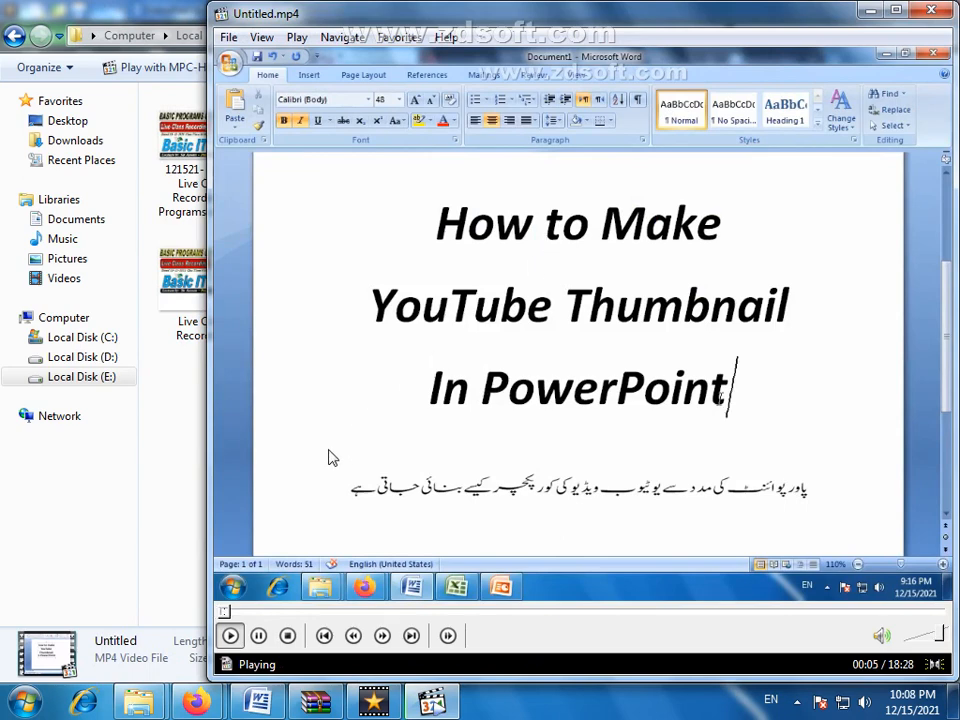
{"action": "left_click", "coordinate": [389, 612]}
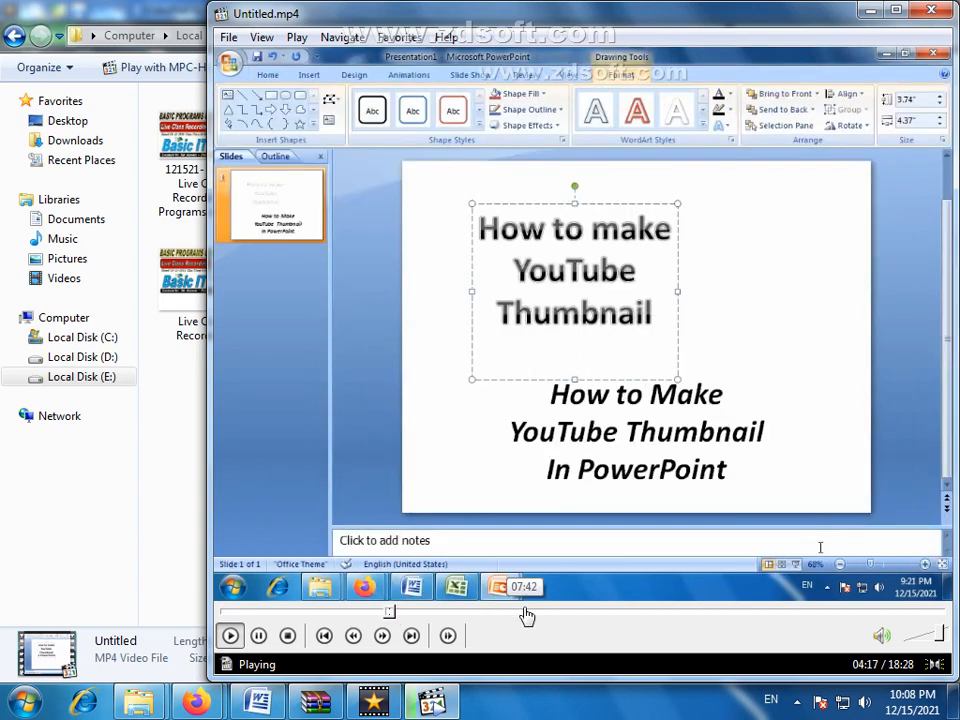
{"action": "left_click", "coordinate": [524, 612]}
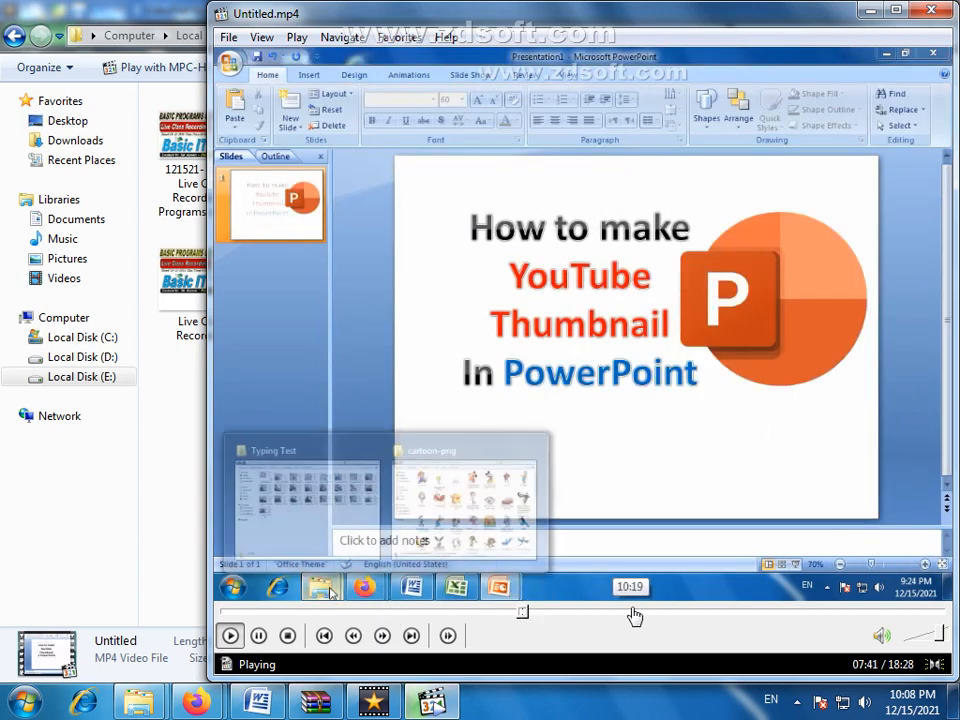
{"action": "left_click", "coordinate": [648, 612]}
{"action": "left_click", "coordinate": [739, 612]}
{"action": "left_click", "coordinate": [640, 375]}
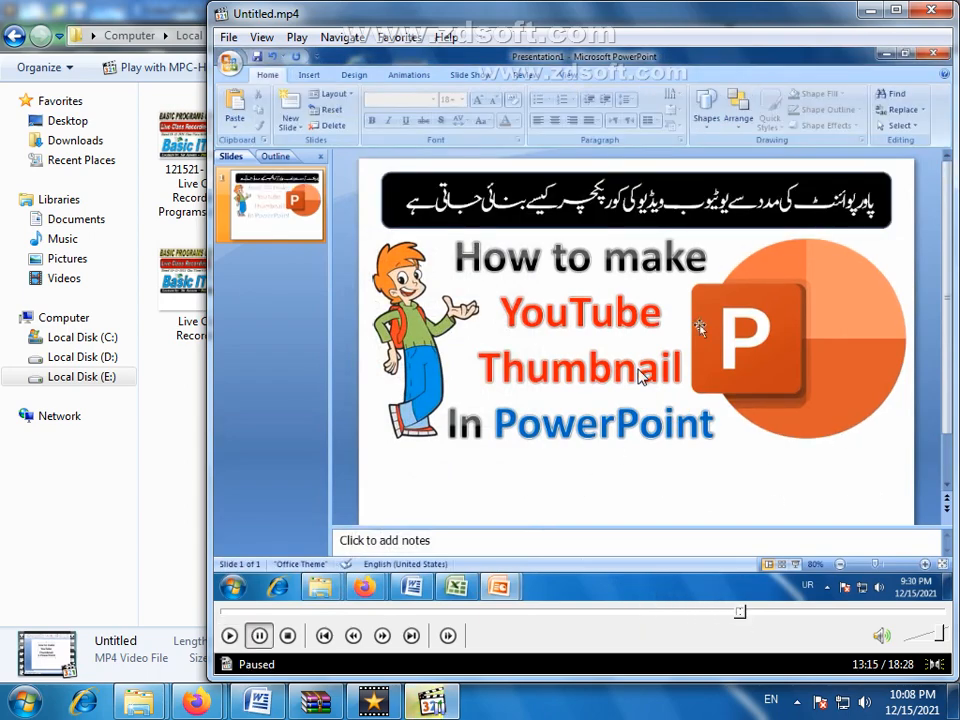
{"action": "left_click_drag", "start_coordinate": [786, 16], "coordinate": [726, 26]}
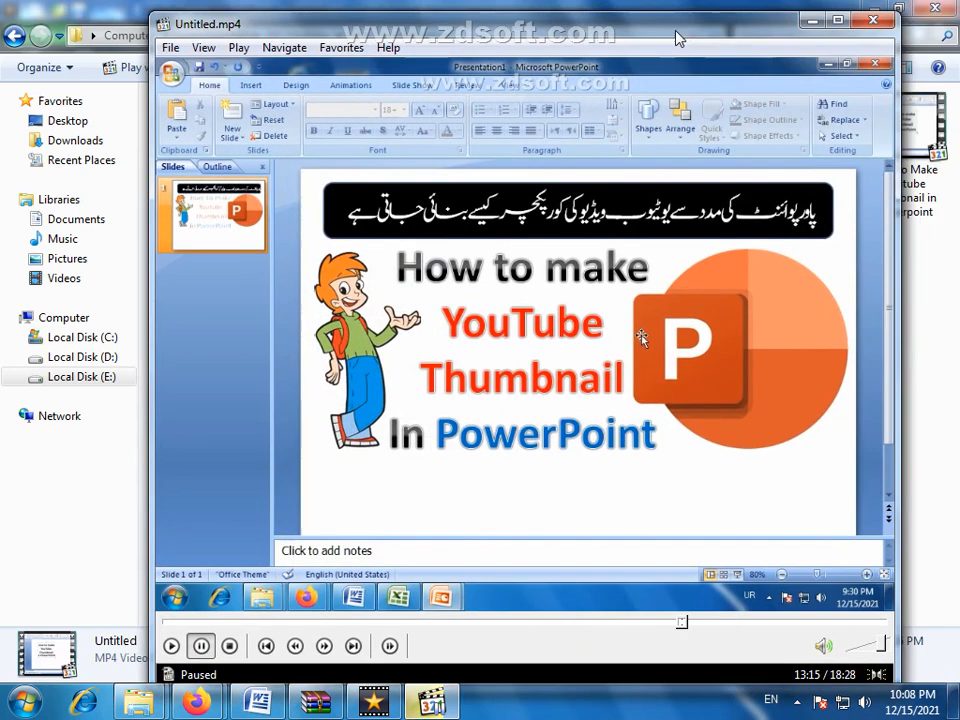
{"action": "left_click", "coordinate": [870, 21]}
{"action": "left_click", "coordinate": [321, 572]}
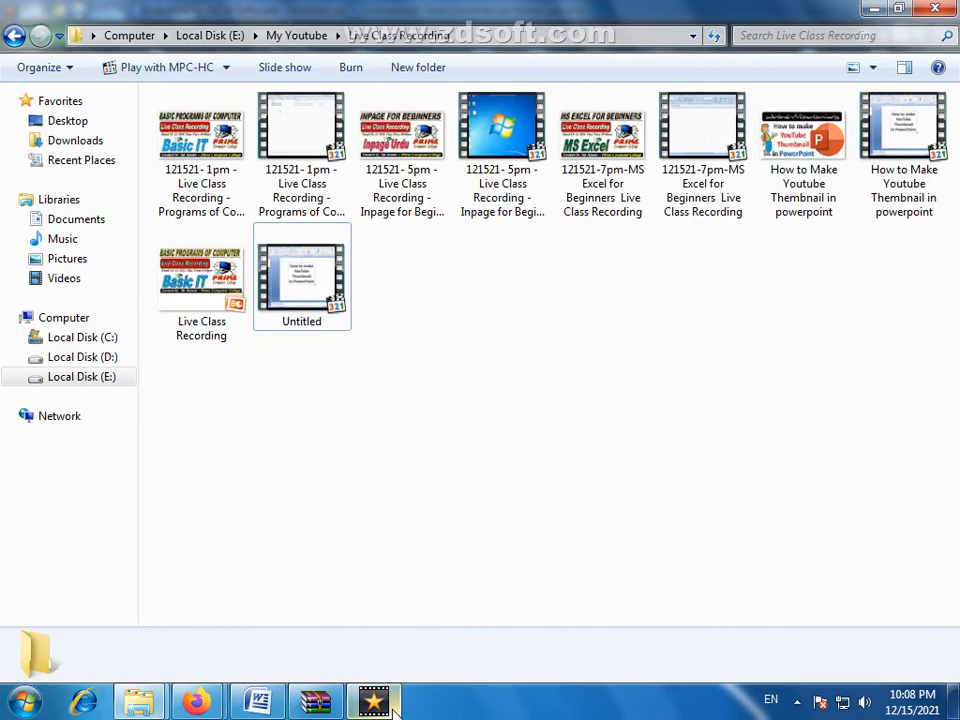
Return to VideoPad, minimize it, and switch to the Word document showing the Easy Video Editing title page
{"action": "left_click", "coordinate": [392, 706]}
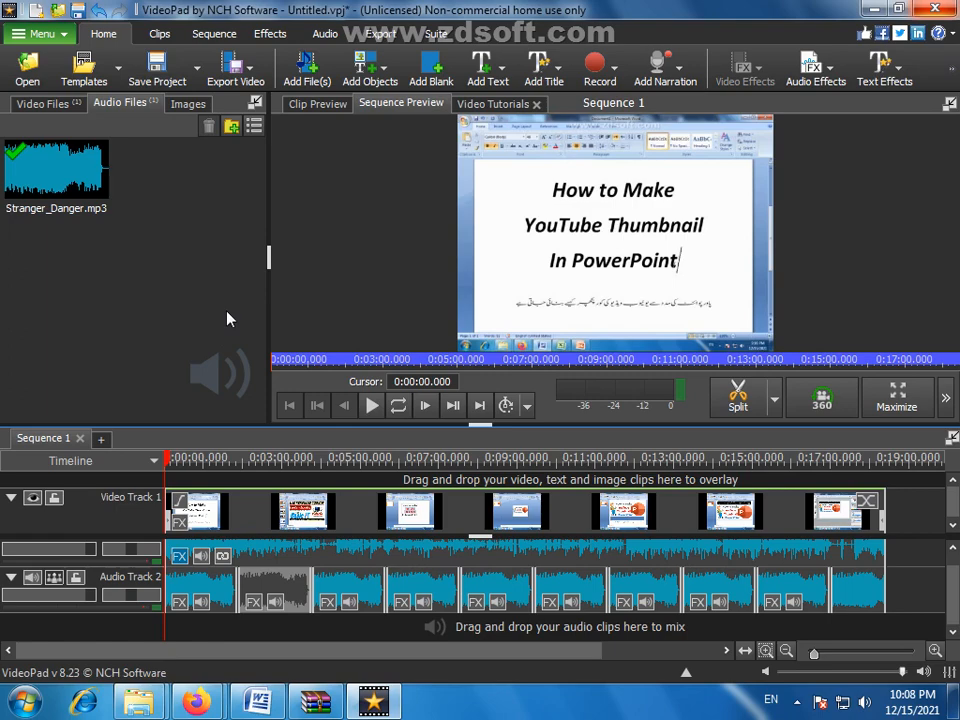
{"action": "left_click", "coordinate": [873, 12]}
{"action": "left_click", "coordinate": [257, 702]}
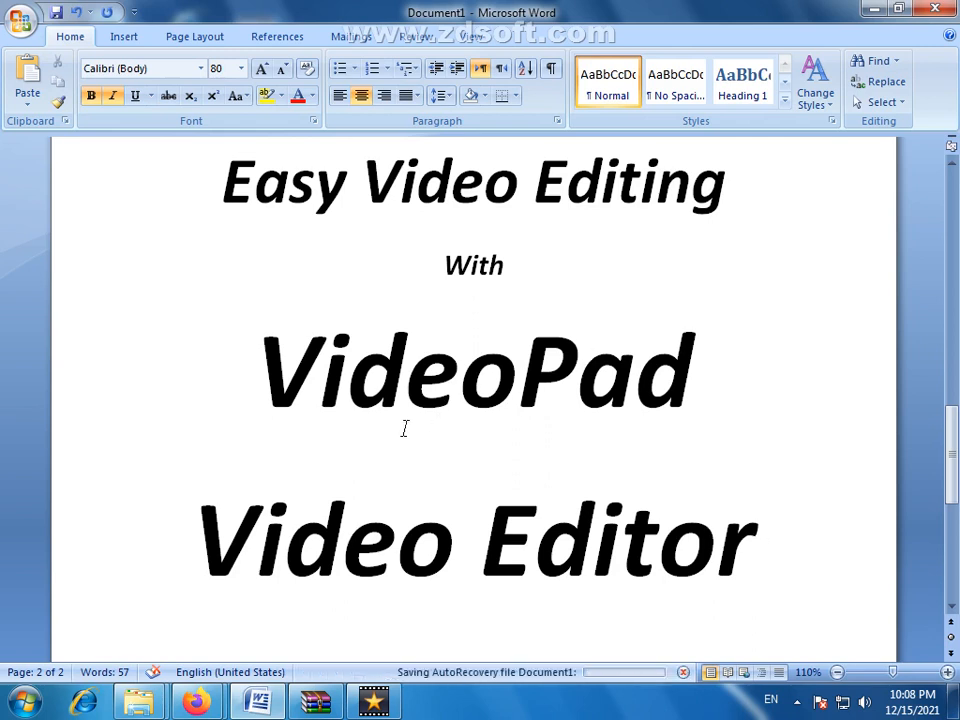
{"action": "left_click_drag", "start_coordinate": [470, 260], "coordinate": [519, 275]}
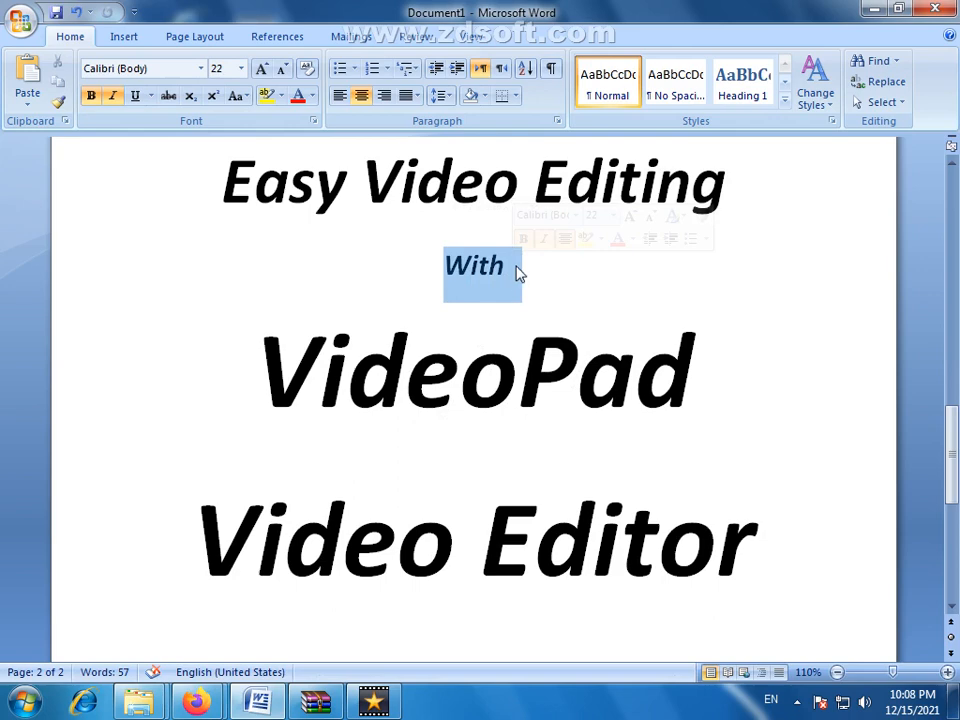
{"action": "left_click", "coordinate": [519, 275]}
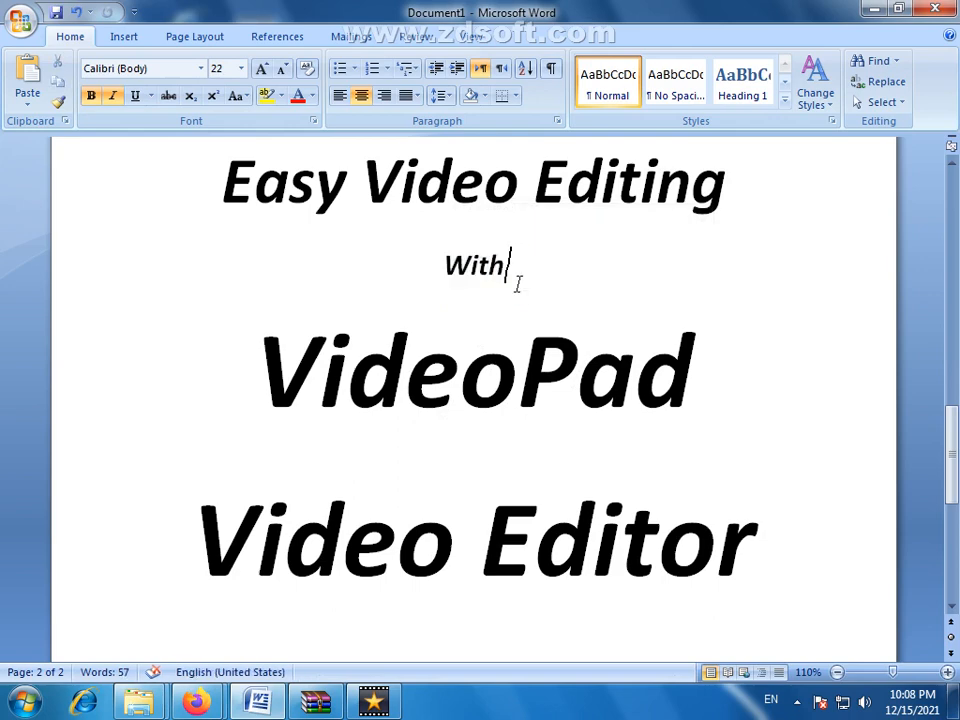